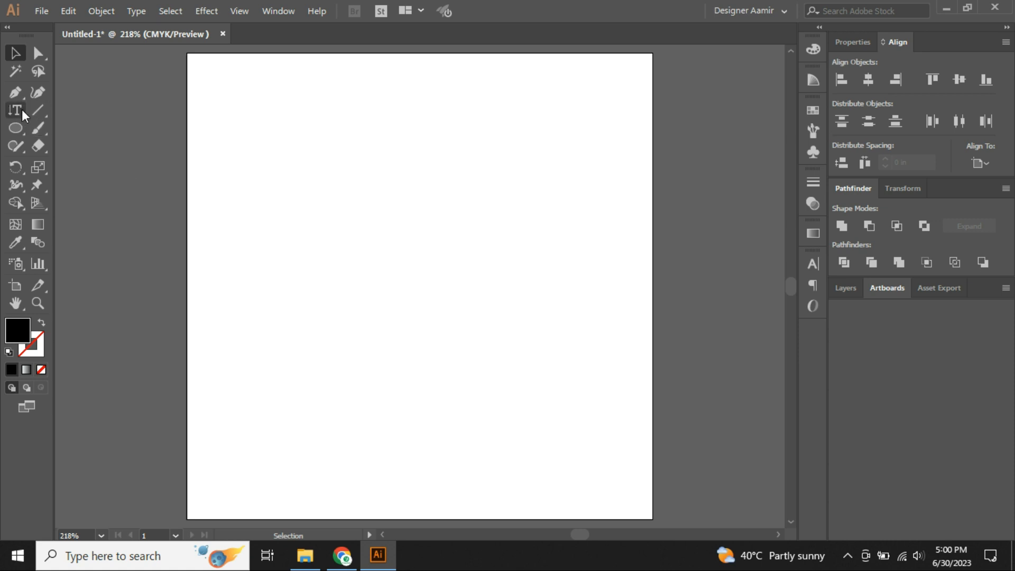
Choose the Vertical Area Type Tool from the type tools flyout.
left_click_drag(21, 109, 93, 163)
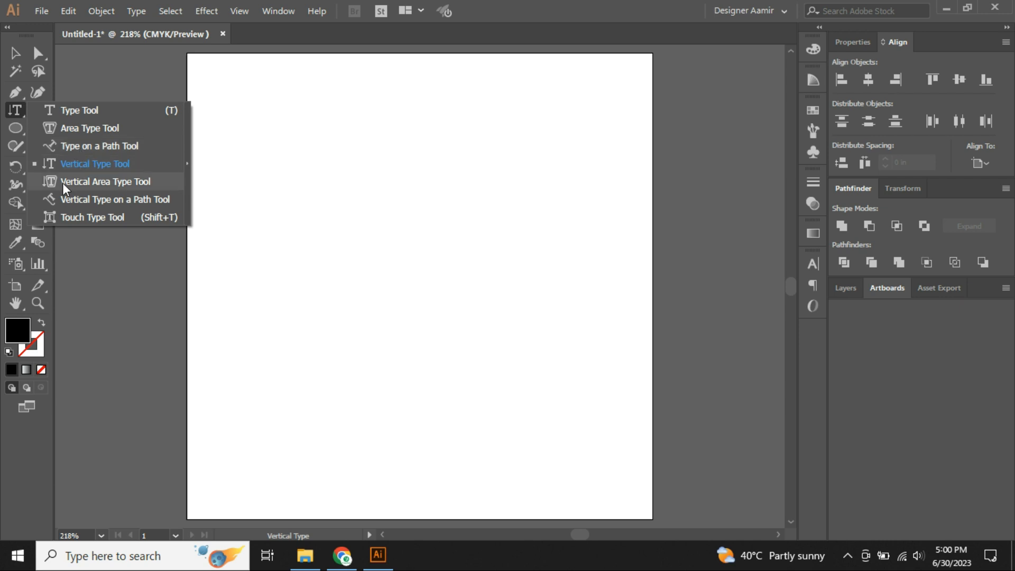
left_click(93, 183)
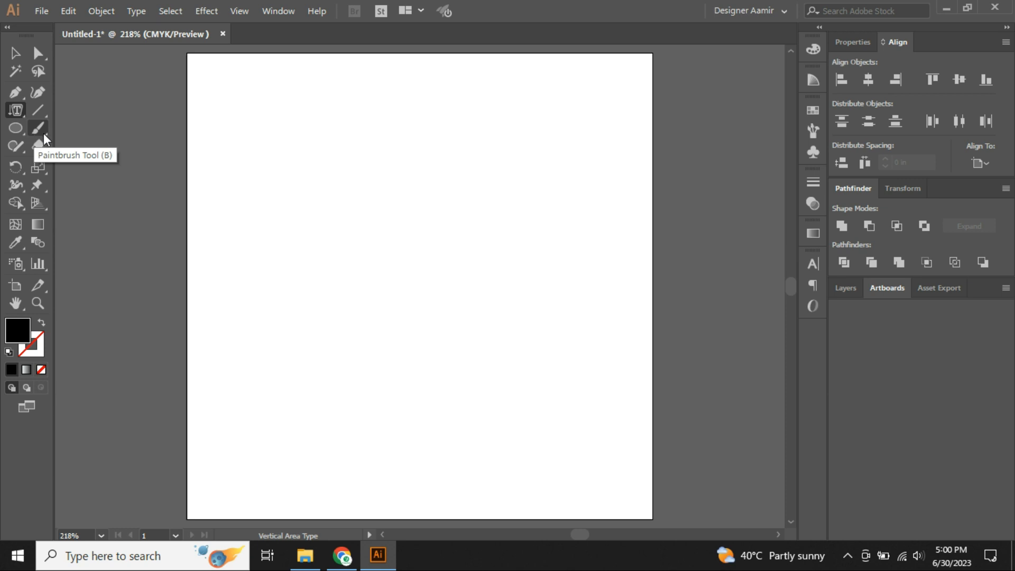
left_click(17, 129)
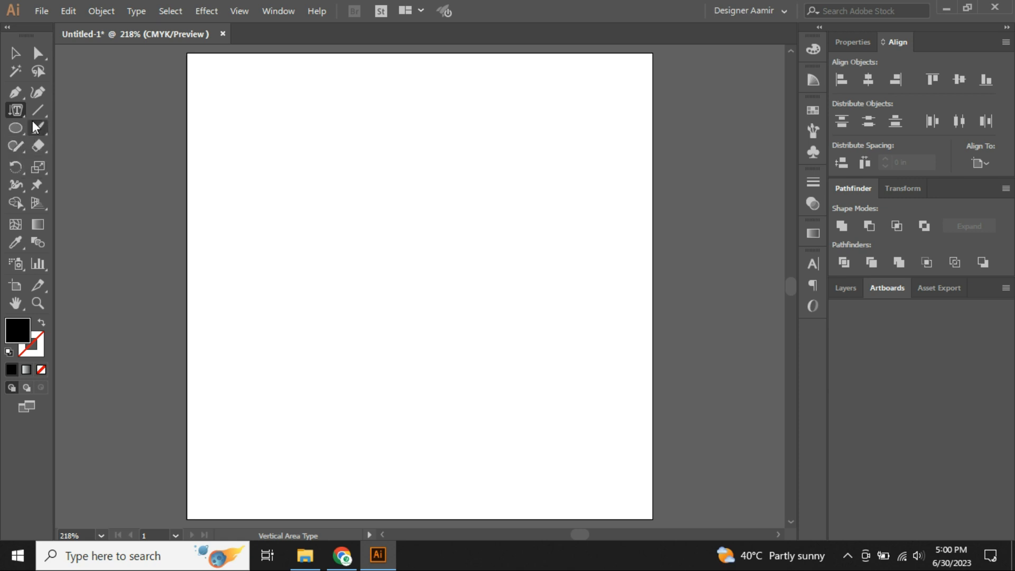
Draw a tall rectangle on the artboard with the Rectangle tool.
left_click_drag(17, 133, 82, 130)
mouse_move(267, 133)
left_mouse_down()
mouse_move(451, 374)
mouse_move(449, 401)
left_mouse_up()
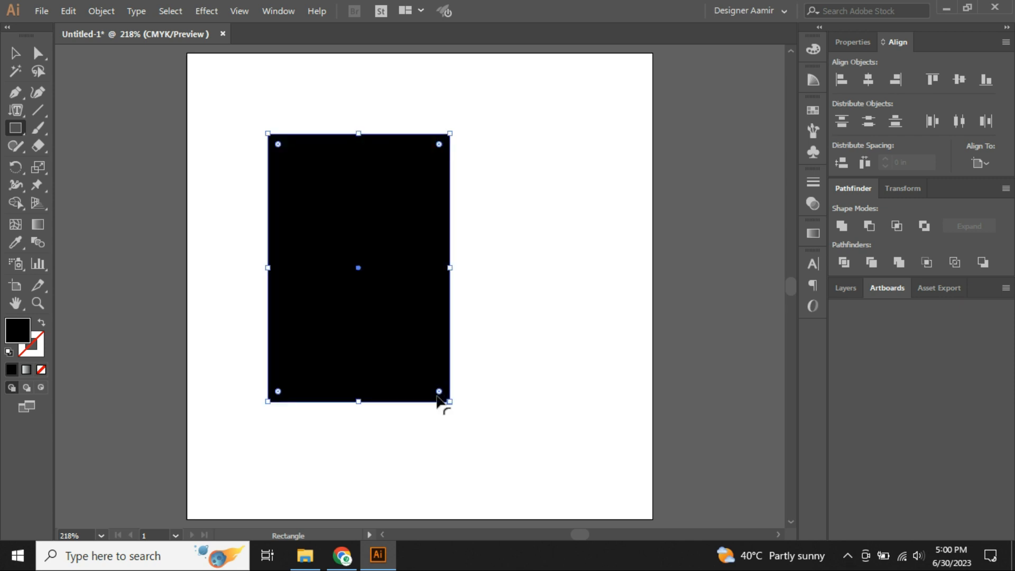
left_click(42, 323)
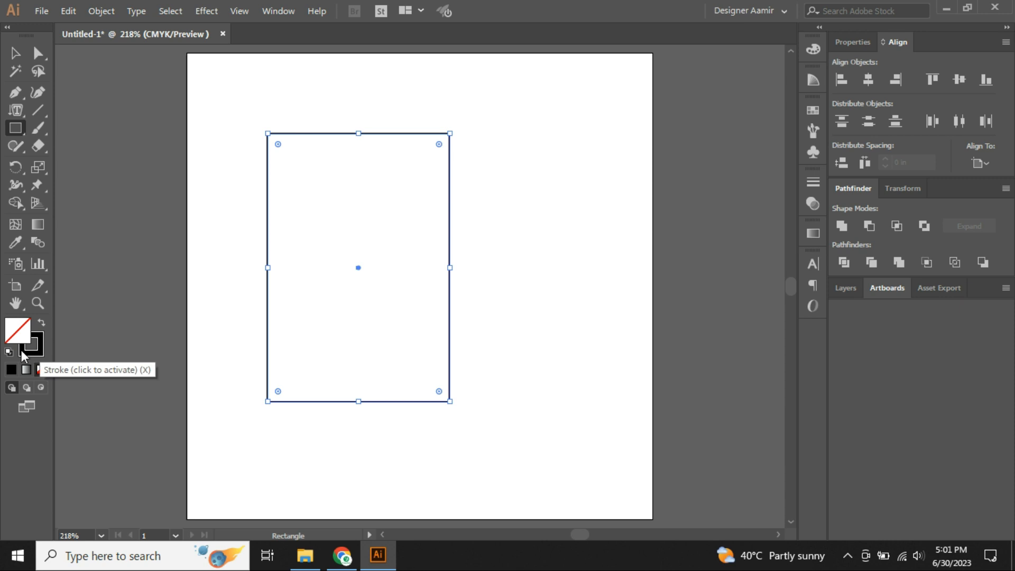
left_click(39, 324)
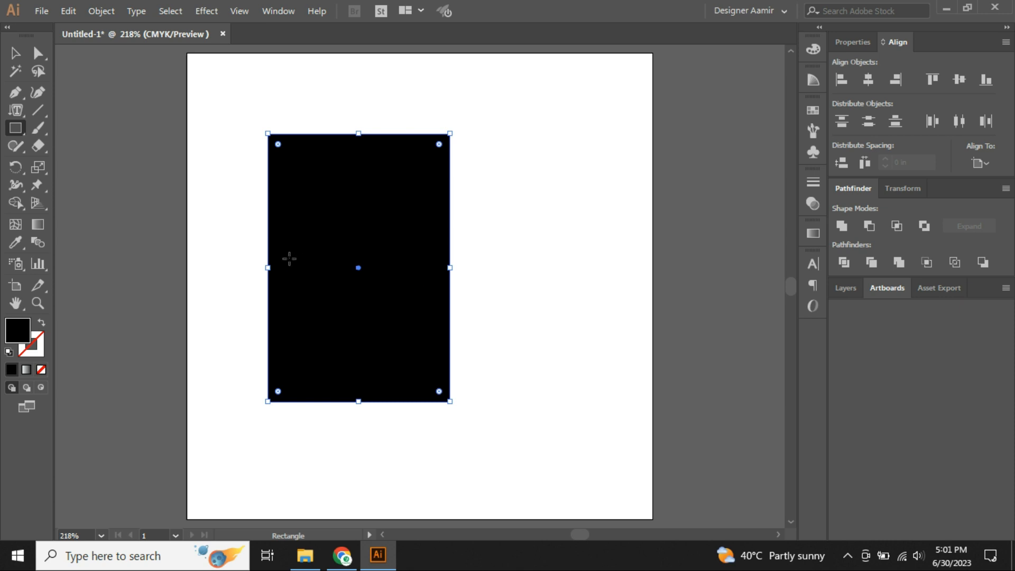
key("v")
left_click(506, 273)
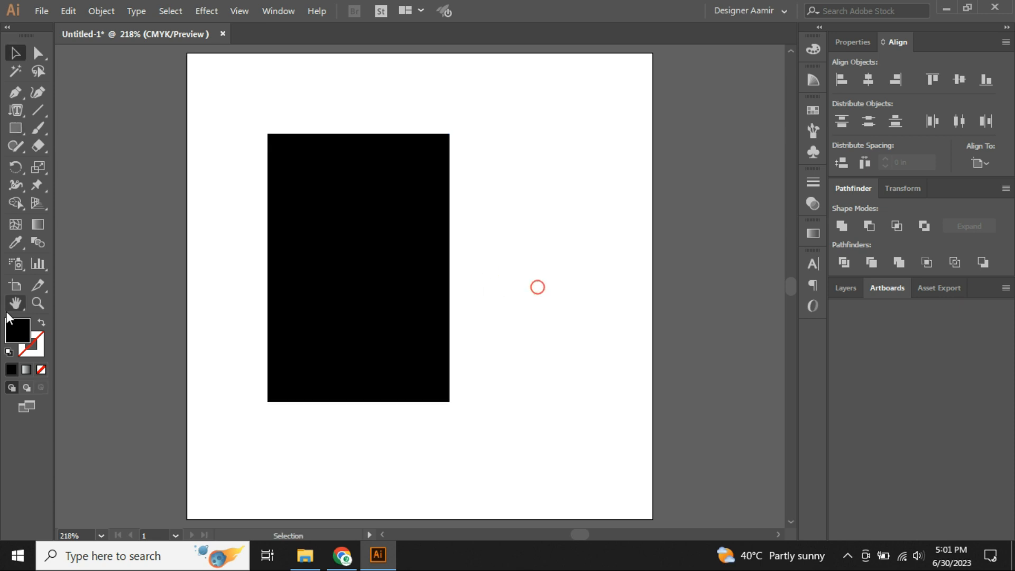
Select the rectangle and give it a black outline with no fill.
left_click(41, 324)
left_click(42, 324)
left_click(42, 324)
left_click(42, 324)
left_click(334, 316)
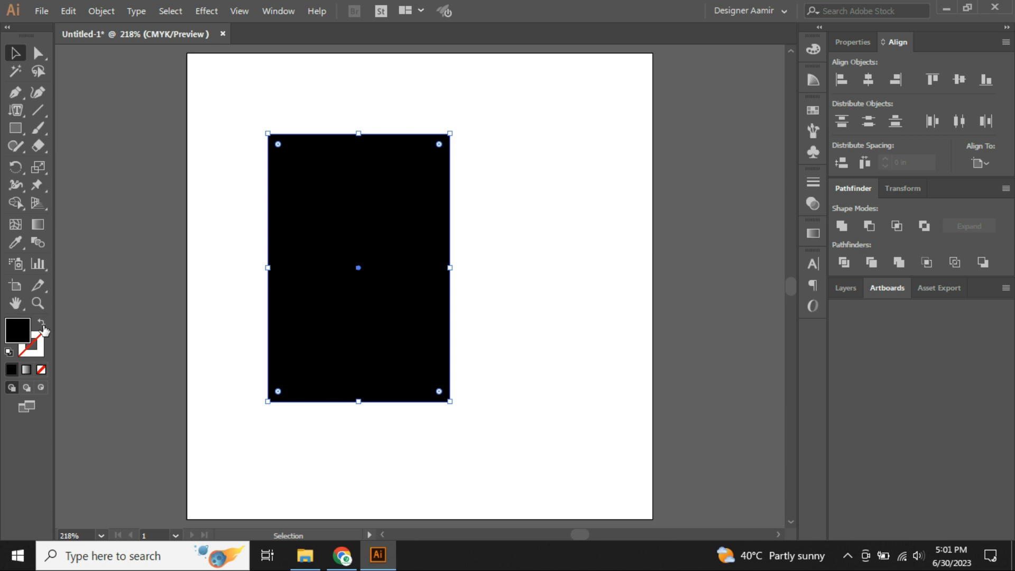
left_click(43, 327)
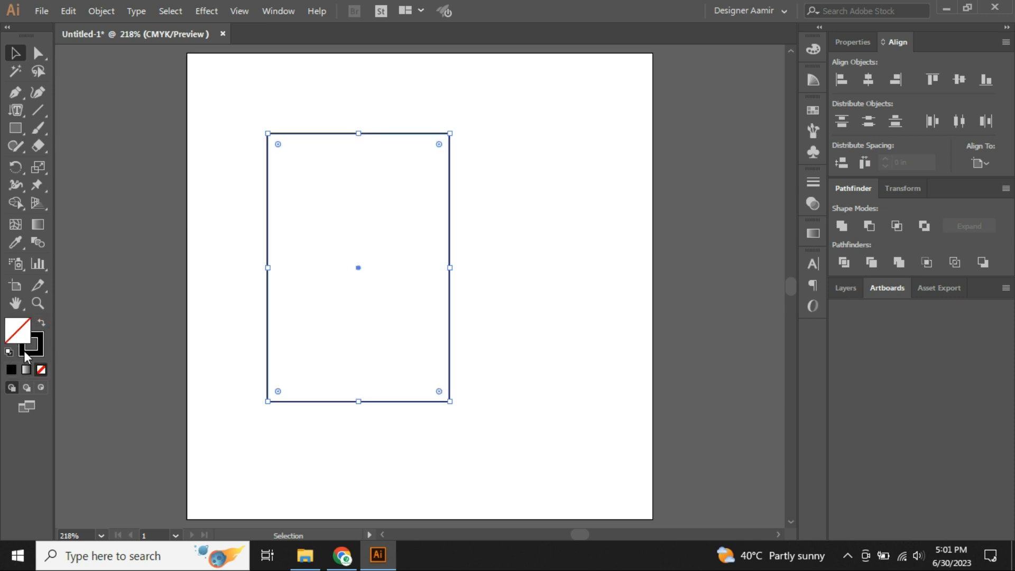
left_click(20, 335)
key("x")
left_click(22, 110)
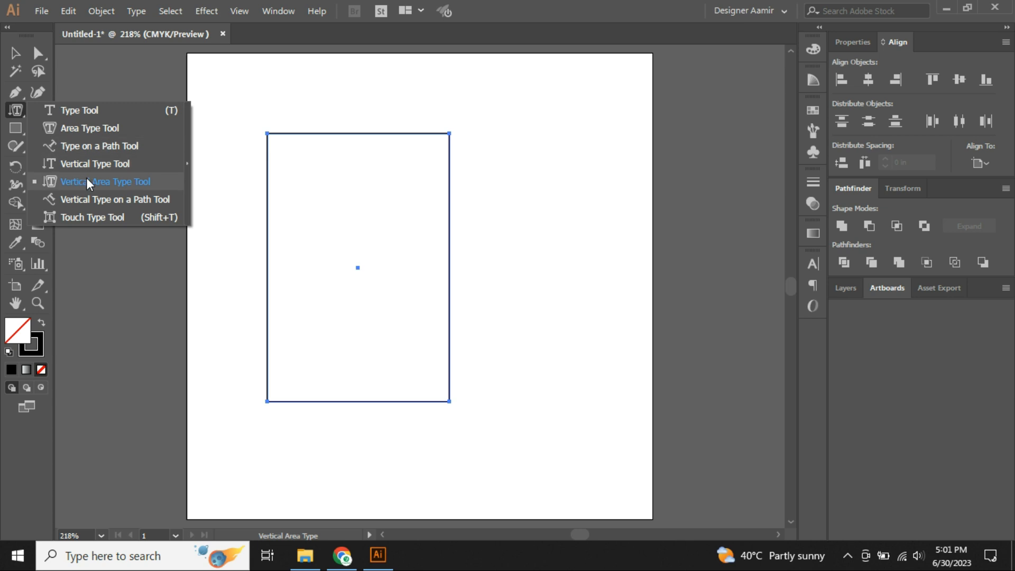
Fill the rectangle with vertical Lorem ipsum placeholder text using Vertical Area Type.
left_click(86, 179)
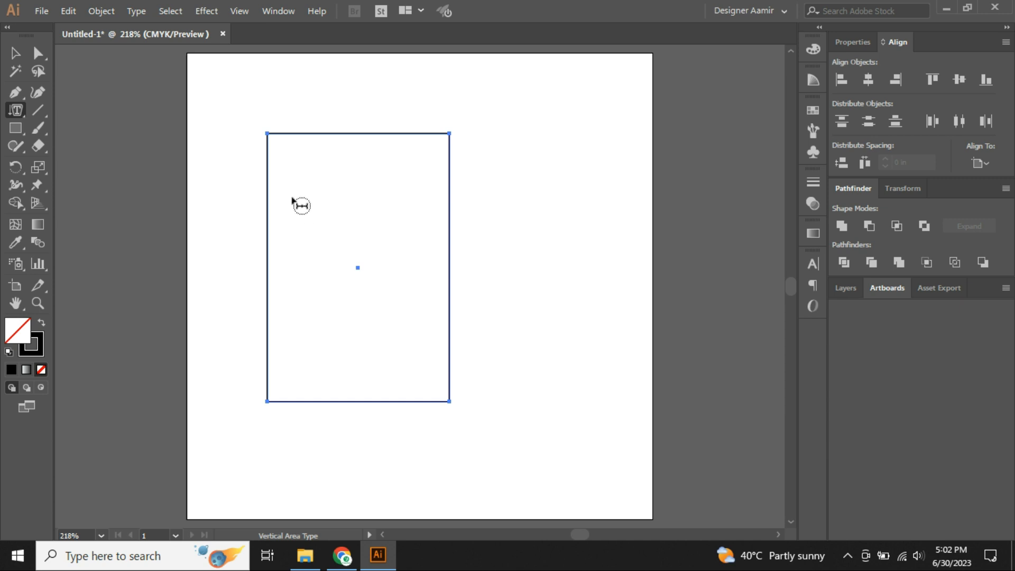
left_click(284, 136)
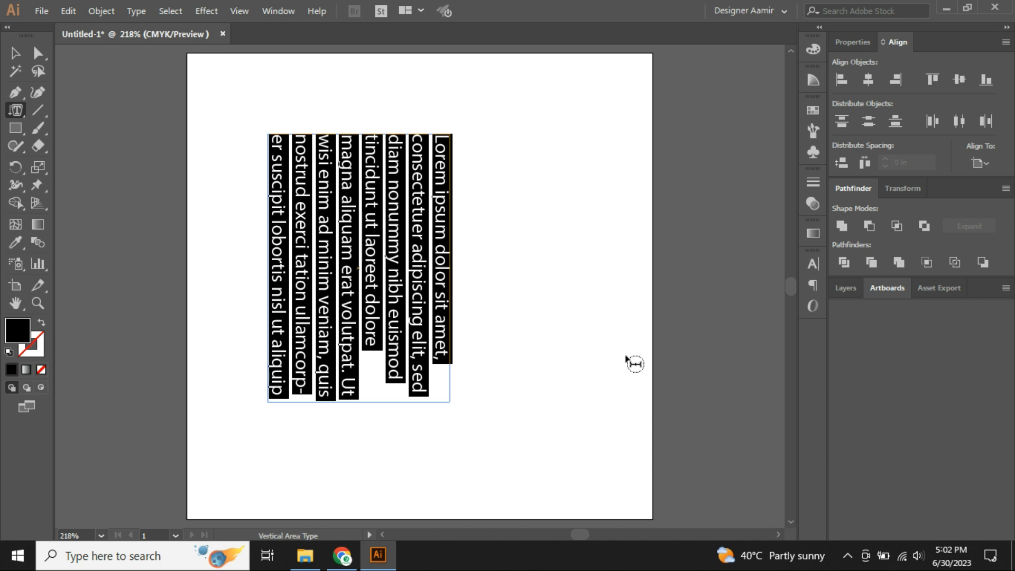
key("BackSpace")
left_click(578, 338)
left_click(670, 295)
key("ctrl+z")
key("ctrl+z")
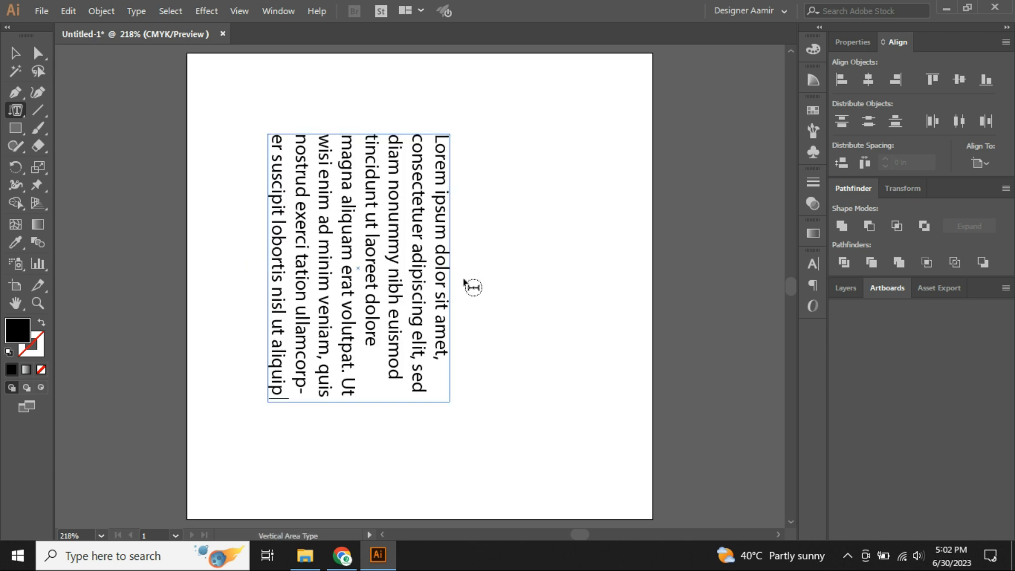
Move the vertical text block to the left on the artboard.
key("Escape")
left_click(410, 271)
left_click_drag(410, 271, 341, 269)
left_click(553, 267)
left_click_drag(23, 113, 77, 127)
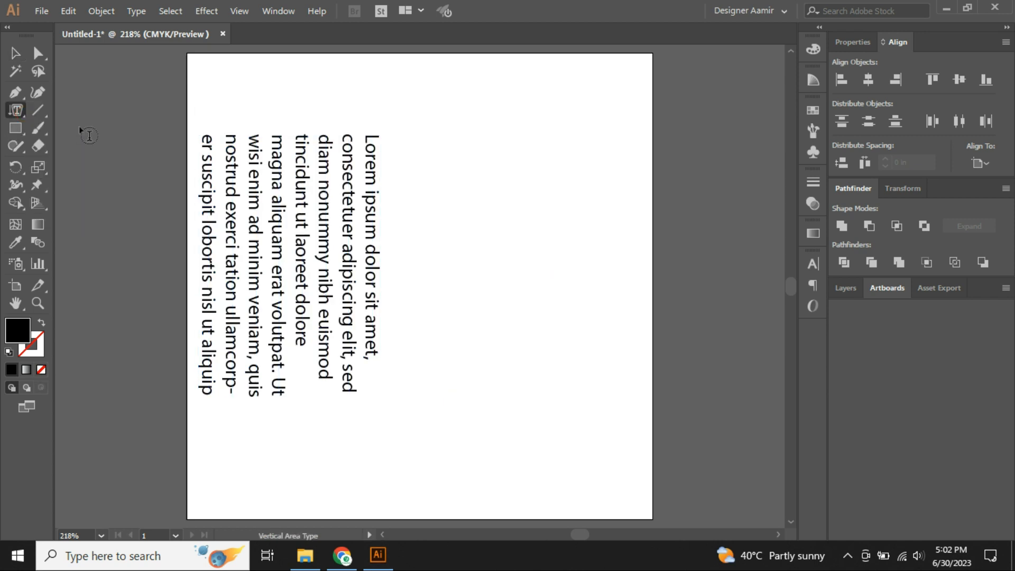
Draw a second rectangle to the right of the vertical text block.
left_click(413, 149)
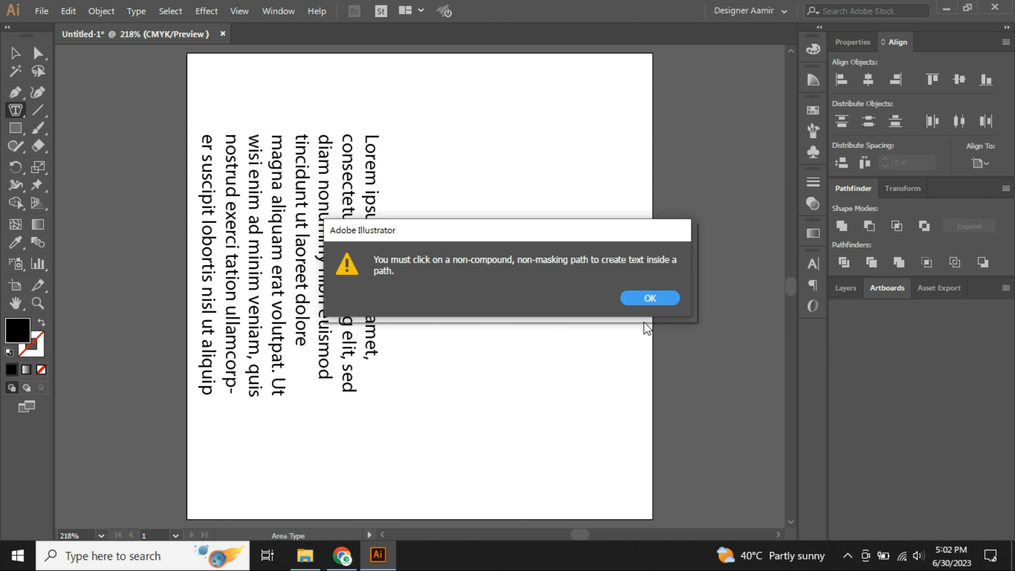
left_click(650, 298)
left_click(20, 127)
left_click(419, 152)
left_click_drag(418, 152, 622, 380)
Fill the new rectangle with horizontal Lorem ipsum placeholder text using Area Type.
left_click(16, 110)
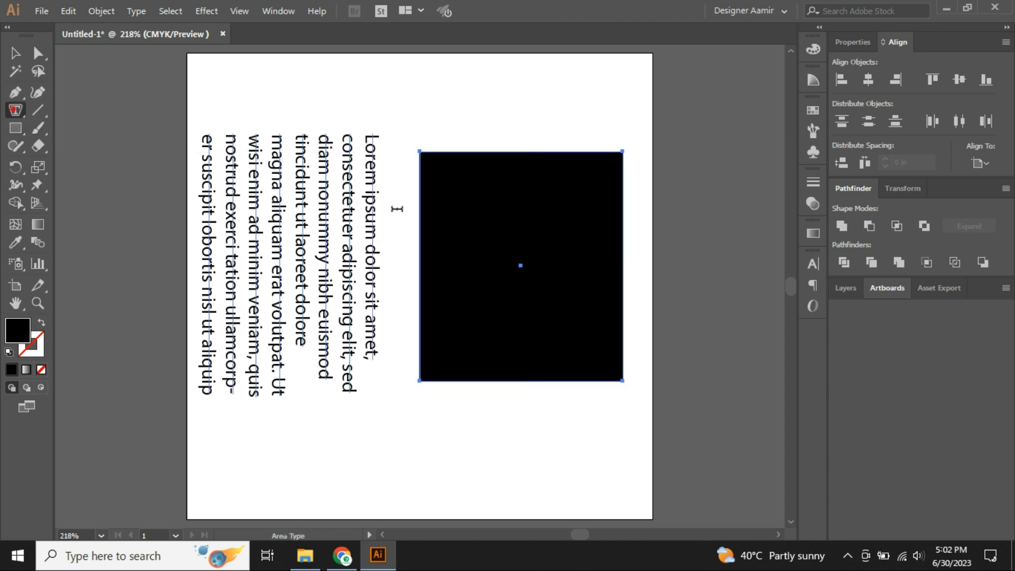
left_click(468, 153)
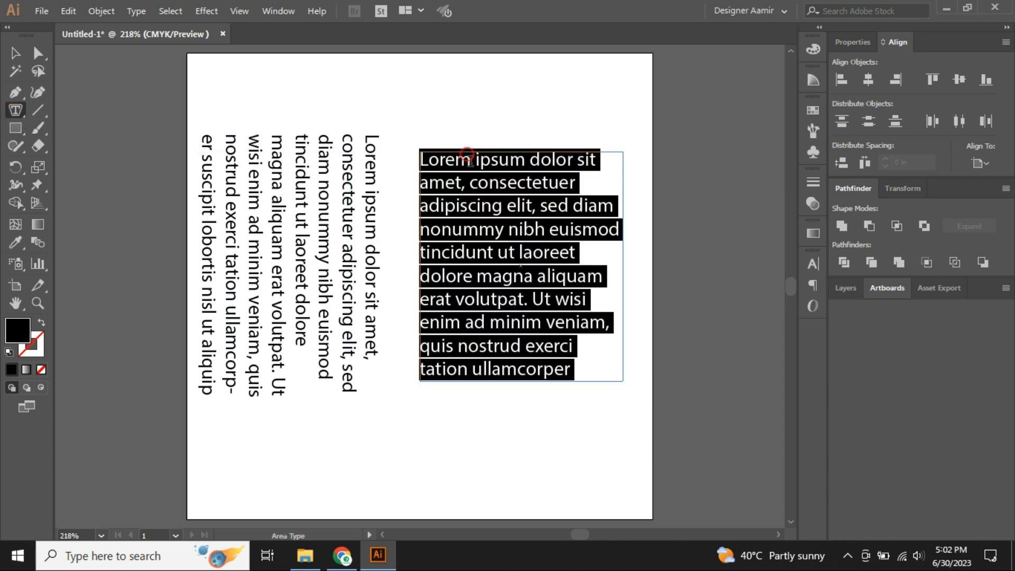
type("v")
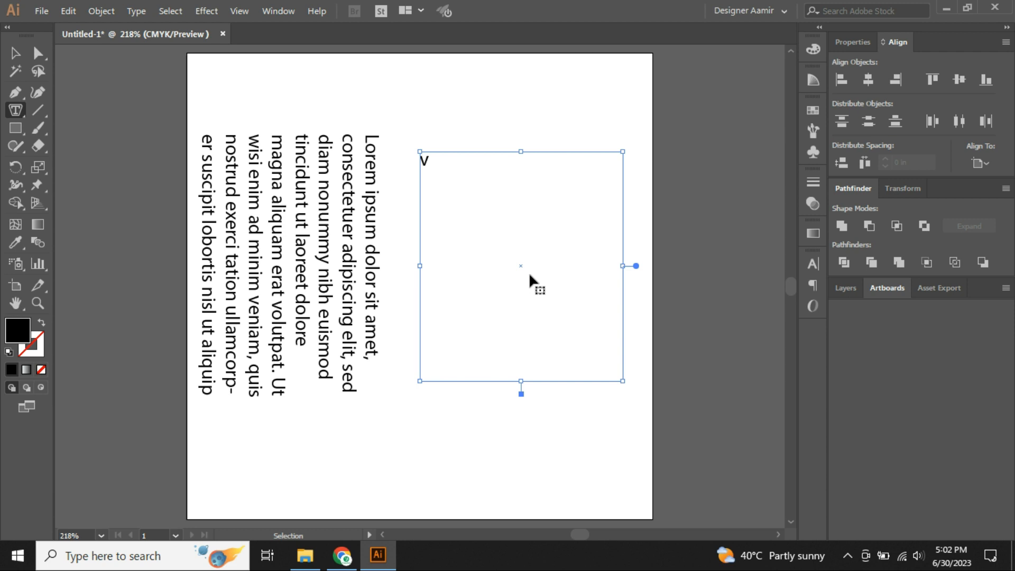
key("ctrl+z")
key("Escape")
left_click_drag(518, 448, 260, 283)
left_click(418, 440)
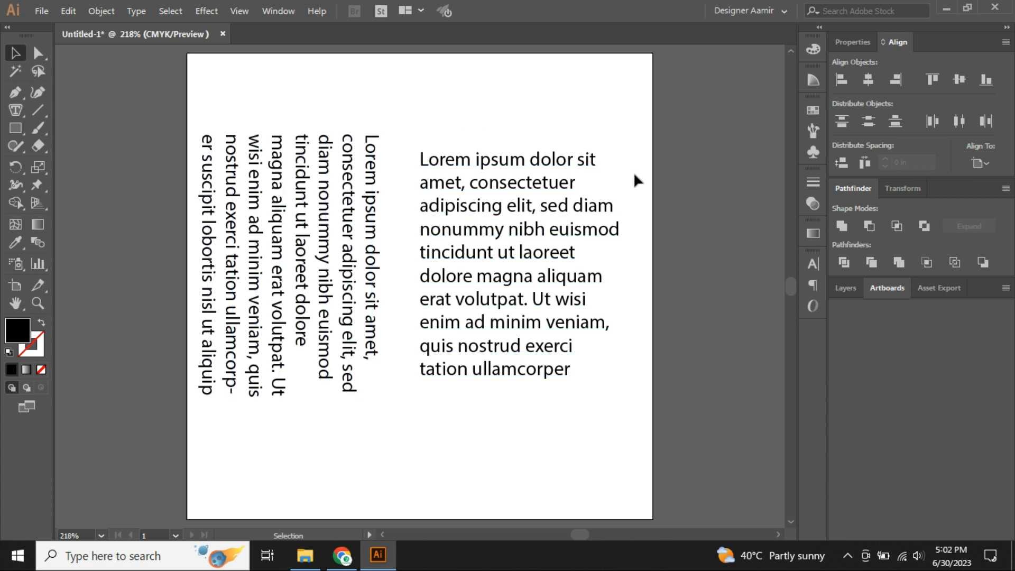
Try rotating the horizontal text block, then undo to keep it straight.
left_click(527, 193)
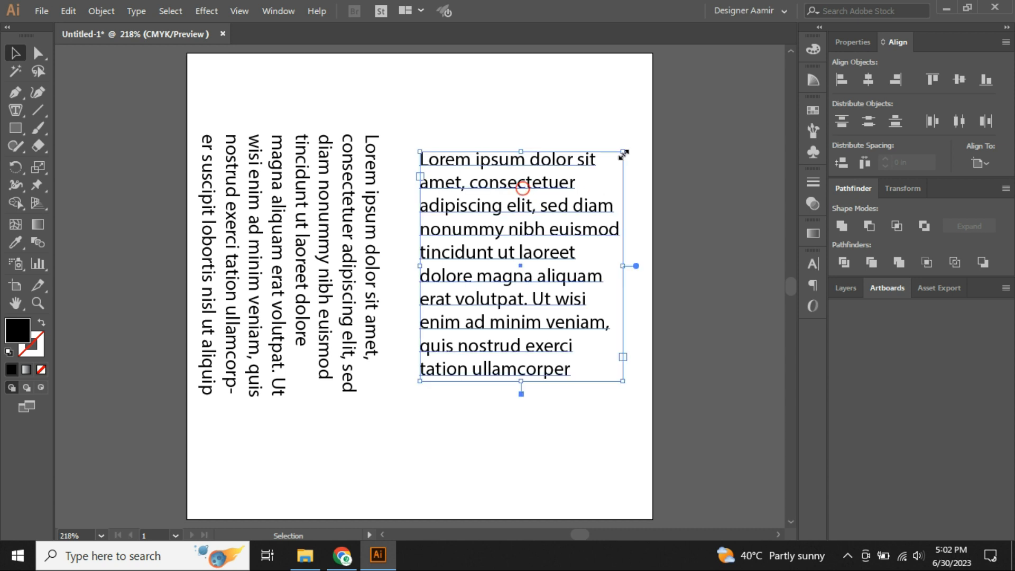
left_click_drag(632, 143, 607, 294)
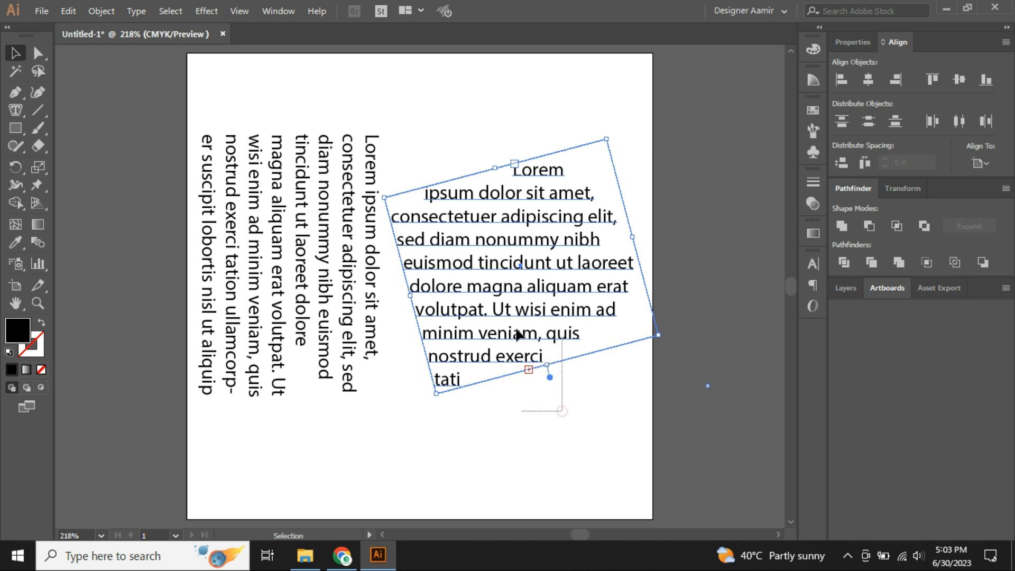
key("ctrl+z")
left_click(505, 434)
Tilt the vertical text block slightly and move it further left.
left_click(349, 286)
left_click_drag(384, 126, 419, 263)
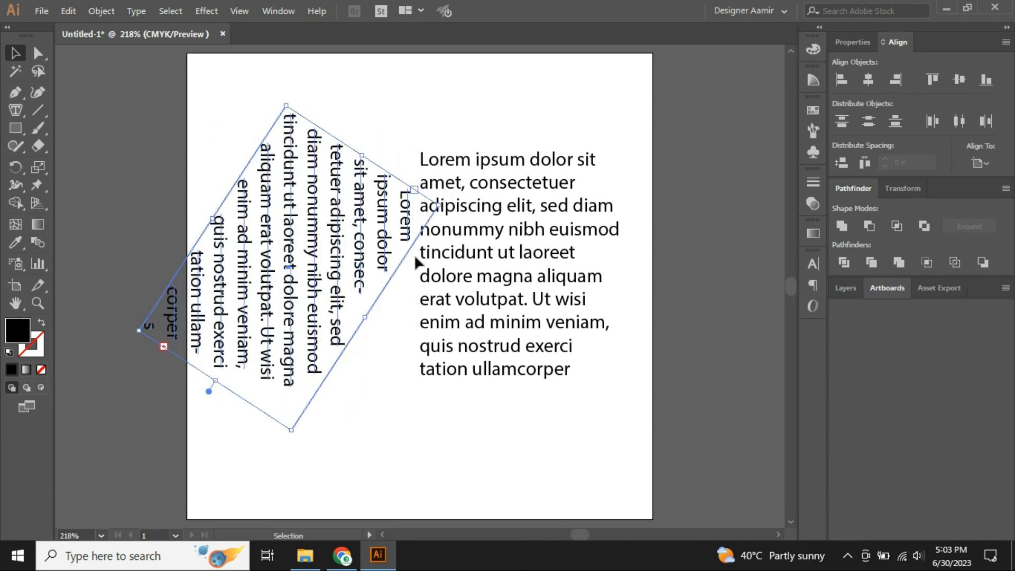
left_click_drag(307, 285, 278, 284)
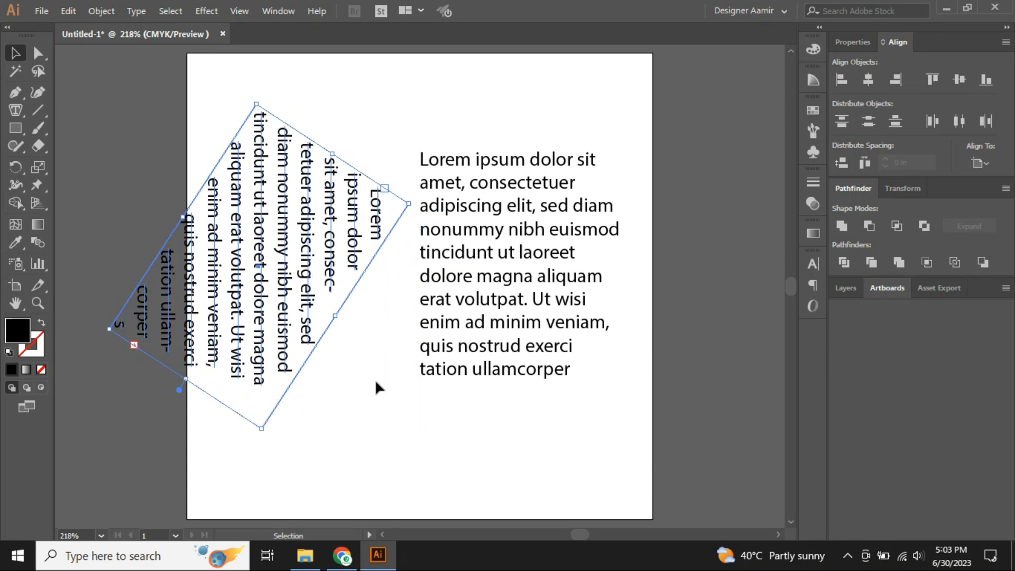
left_click(377, 382)
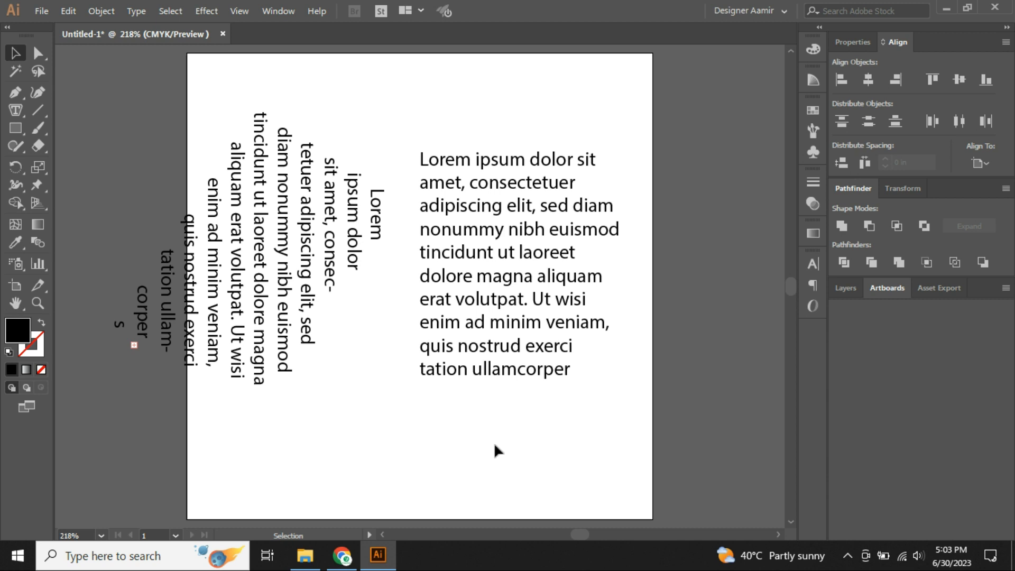
left_click_drag(515, 450, 261, 245)
Delete both text blocks and draw a large outlined rectangle with no fill.
key("Delete")
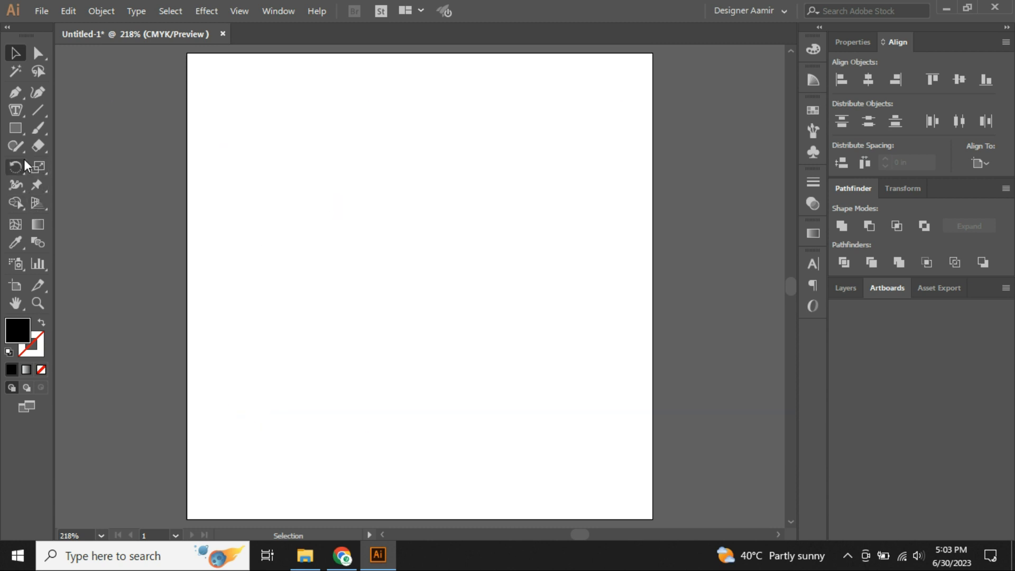
left_click(15, 128)
left_click_drag(251, 173, 479, 443)
left_click(42, 324)
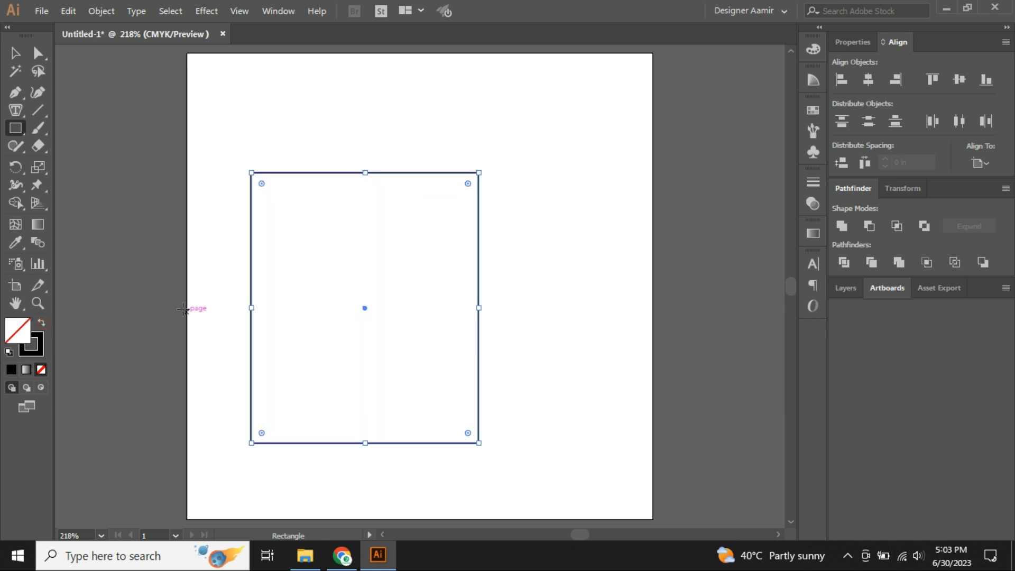
Choose the Vertical Area Type Tool from the type tools flyout.
left_click(18, 111)
left_click(21, 113)
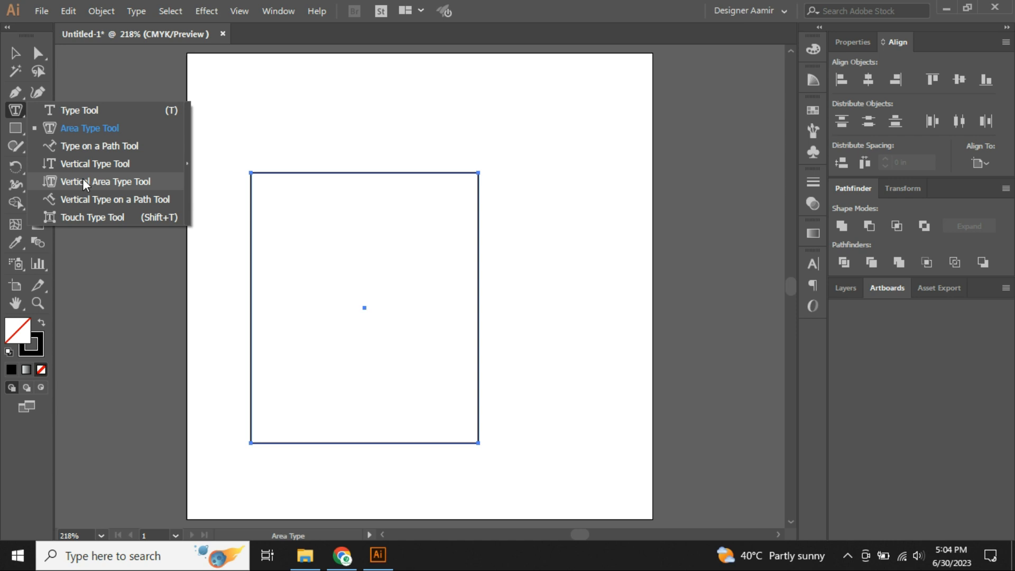
left_click(82, 180)
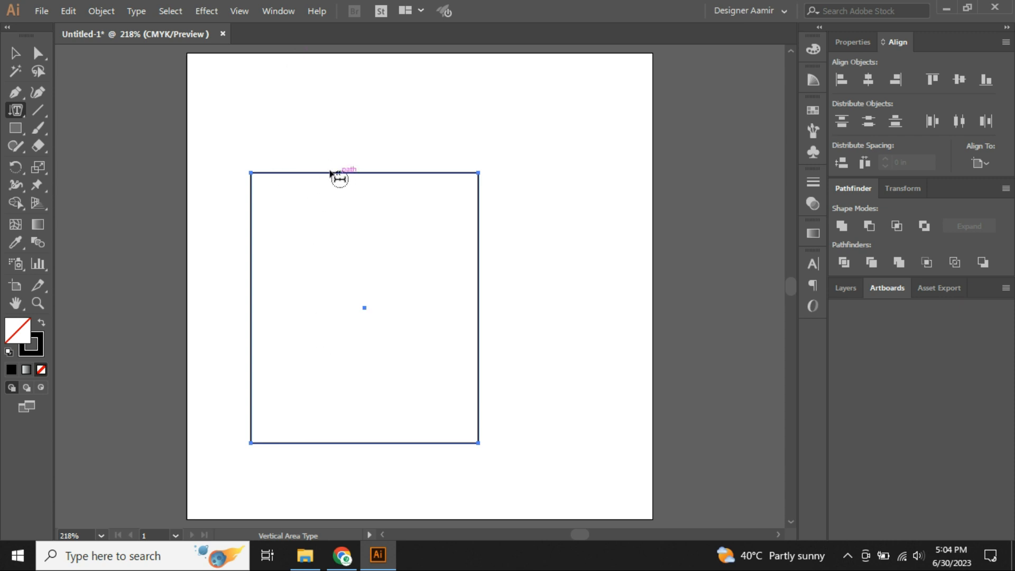
Type the full name vertically in the rectangle and paste it repeatedly to fill the area.
left_click(253, 191)
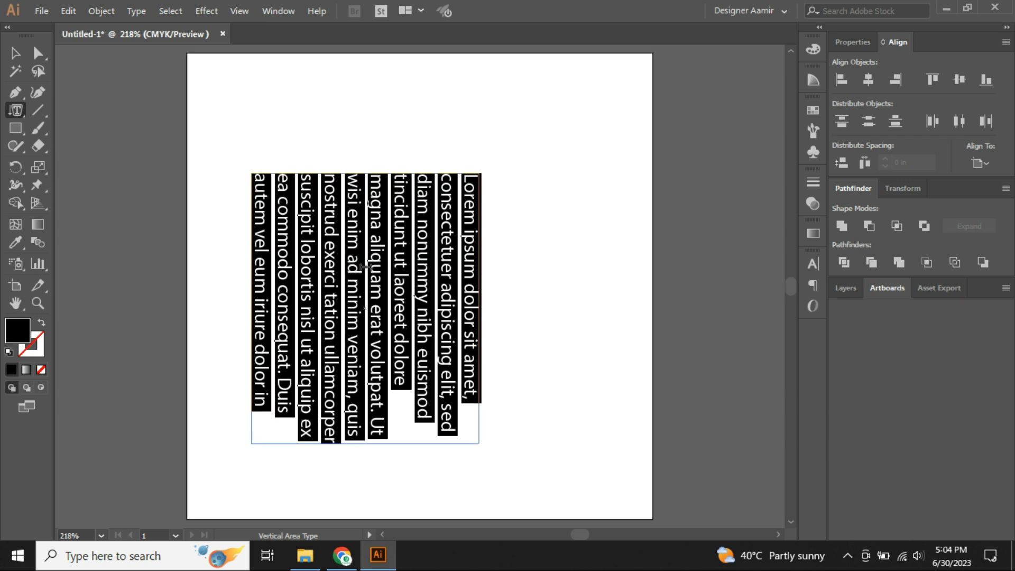
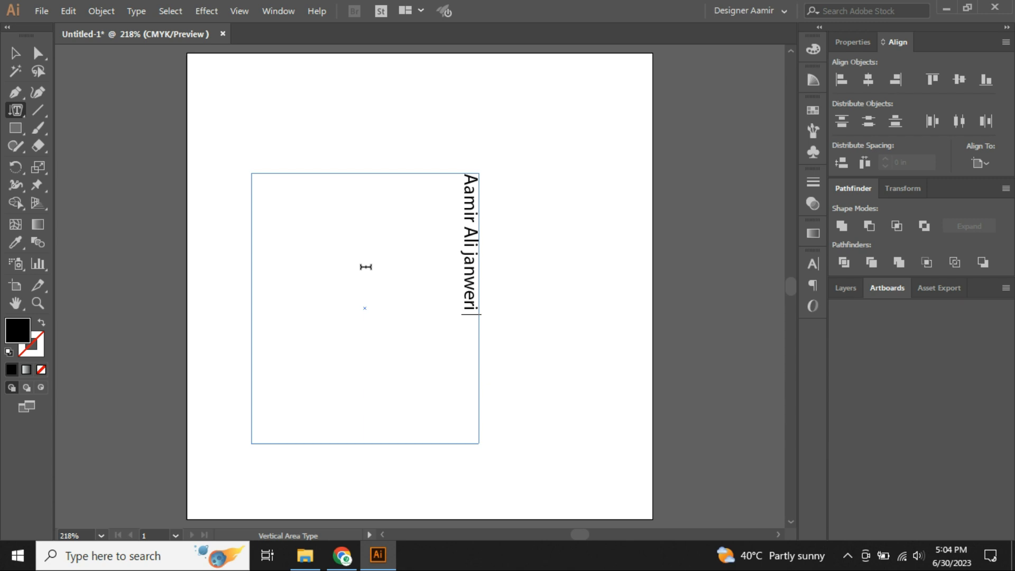
key("ctrl+a")
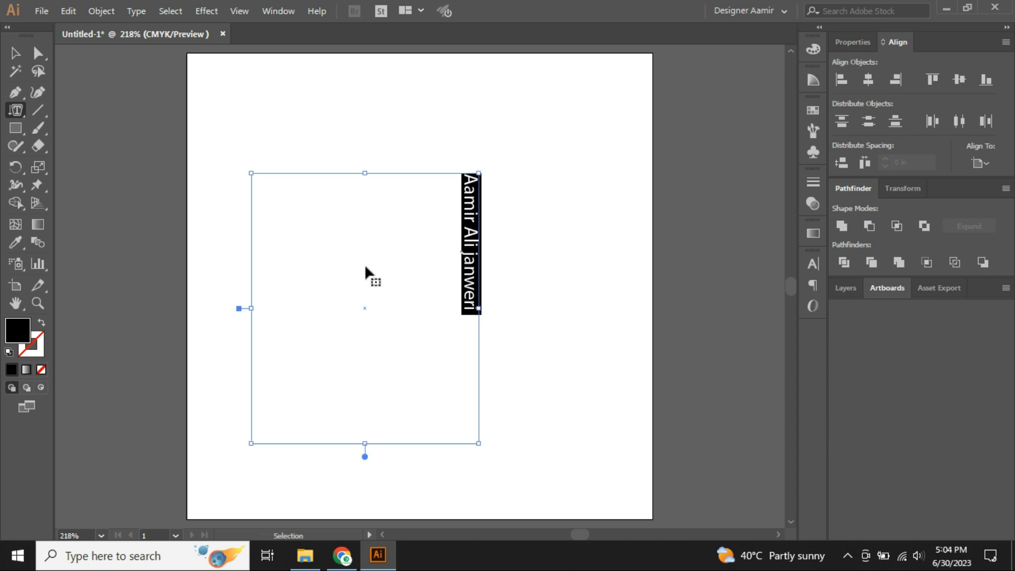
left_click(365, 267)
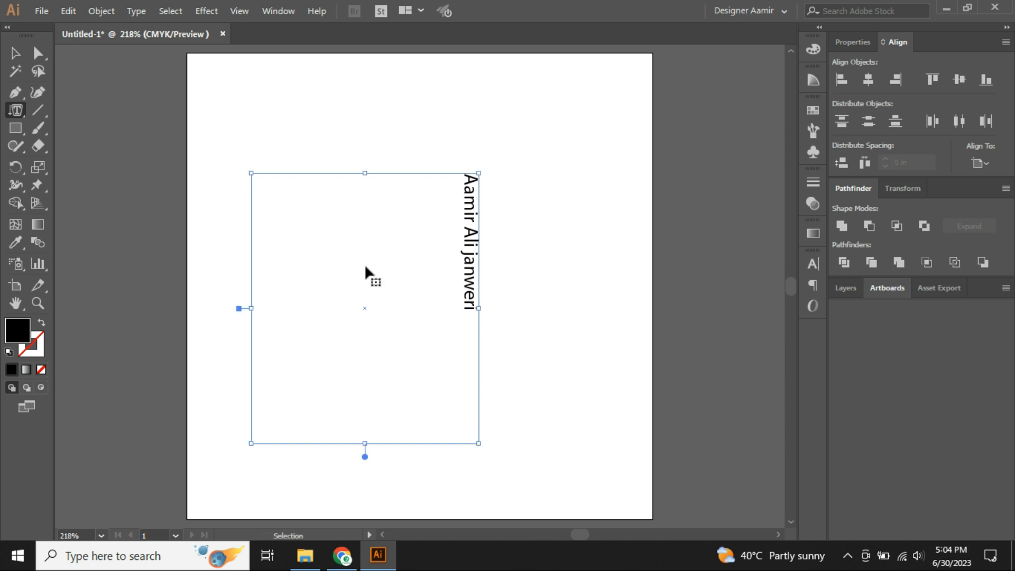
key("ctrl+v")
key("ctrl+v")
key("ctrl+v")
key("ctrl+v")
key("ctrl+v")
key("ctrl+v")
key("ctrl+v")
key("ctrl+v")
key("ctrl+v")
key("ctrl+v")
key("ctrl+v")
key("ctrl+v")
key("ctrl+v")
key("ctrl+v")
key("ctrl+v")
key("ctrl+v")
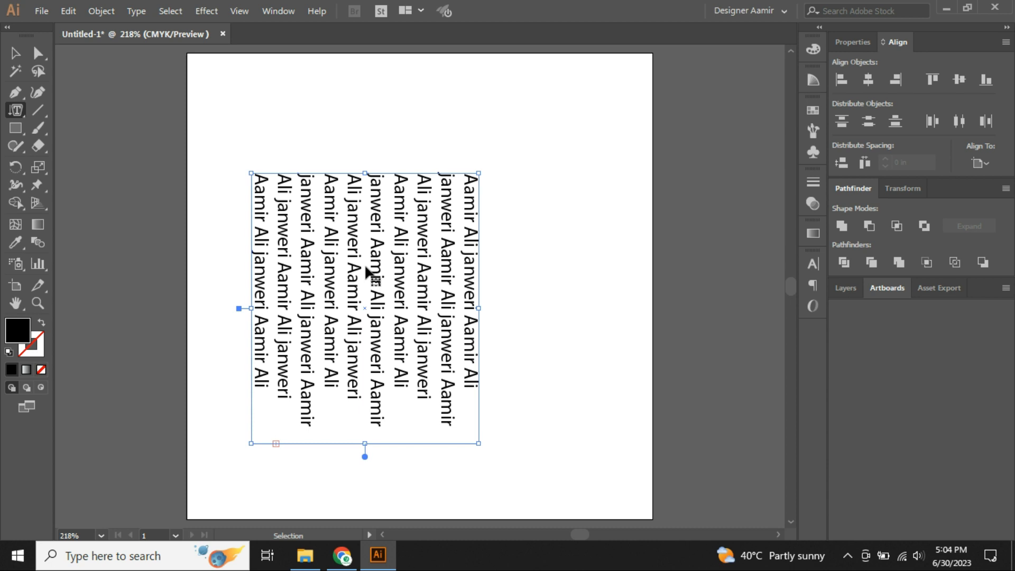
key("Escape")
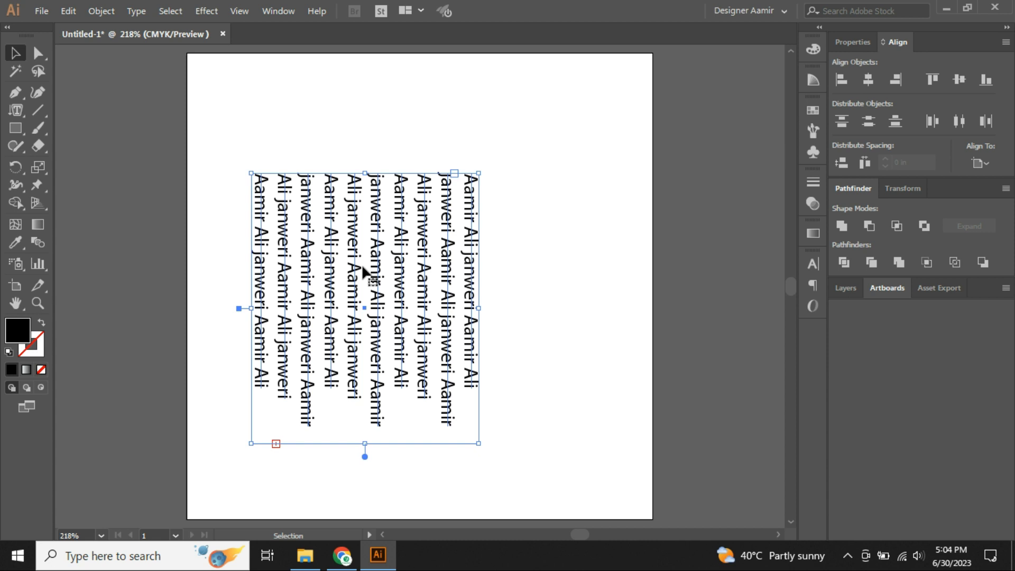
Widen, move and rotate the name text frame about 45°, then delete it.
left_click_drag(251, 308, 88, 303)
left_click_drag(293, 302, 422, 288)
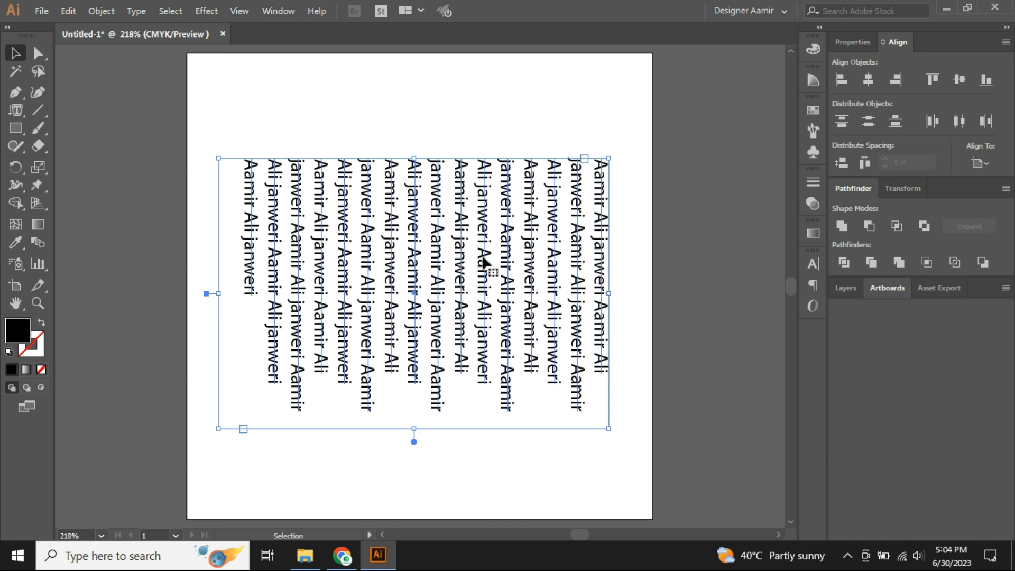
left_click_drag(615, 153, 654, 345)
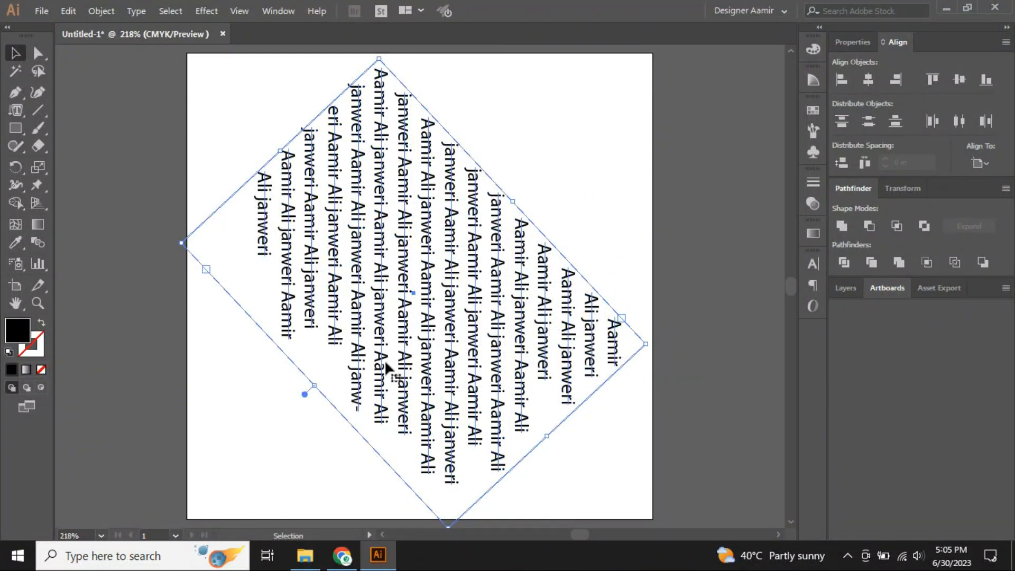
key("Delete")
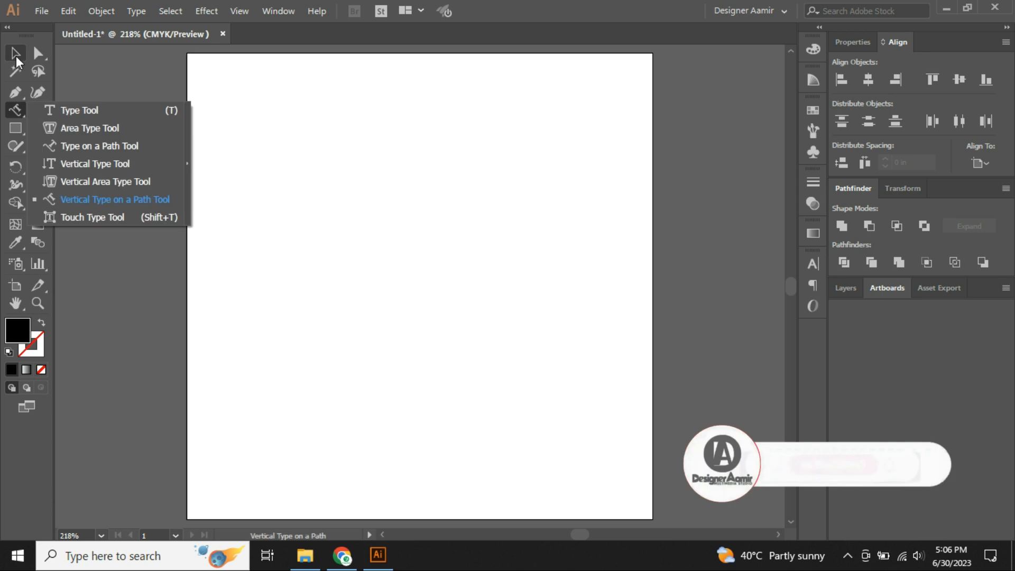
Select Vertical Type on a Path Tool, then start a Pen line near the page's upper left.
left_click(102, 200)
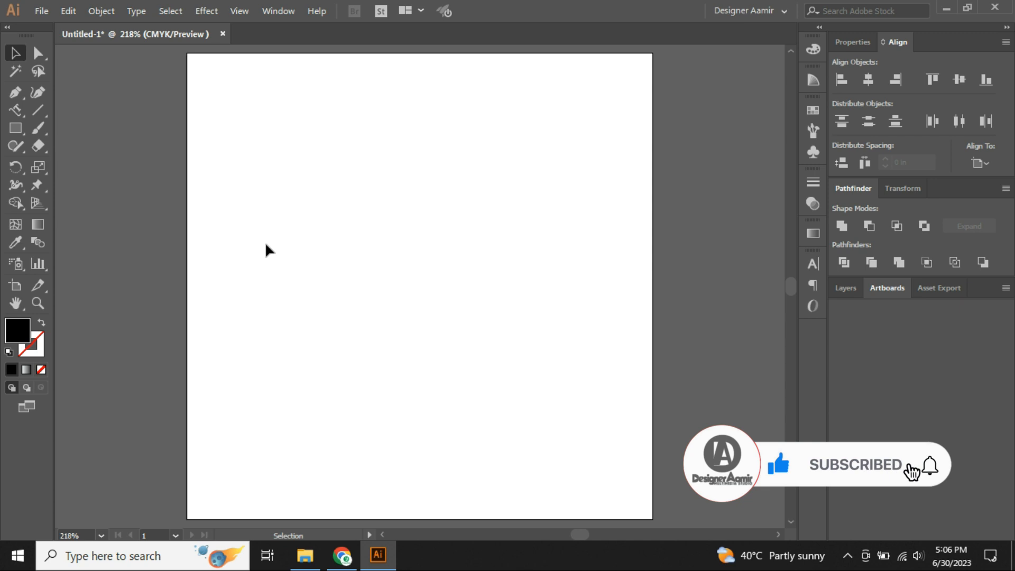
left_click(21, 113)
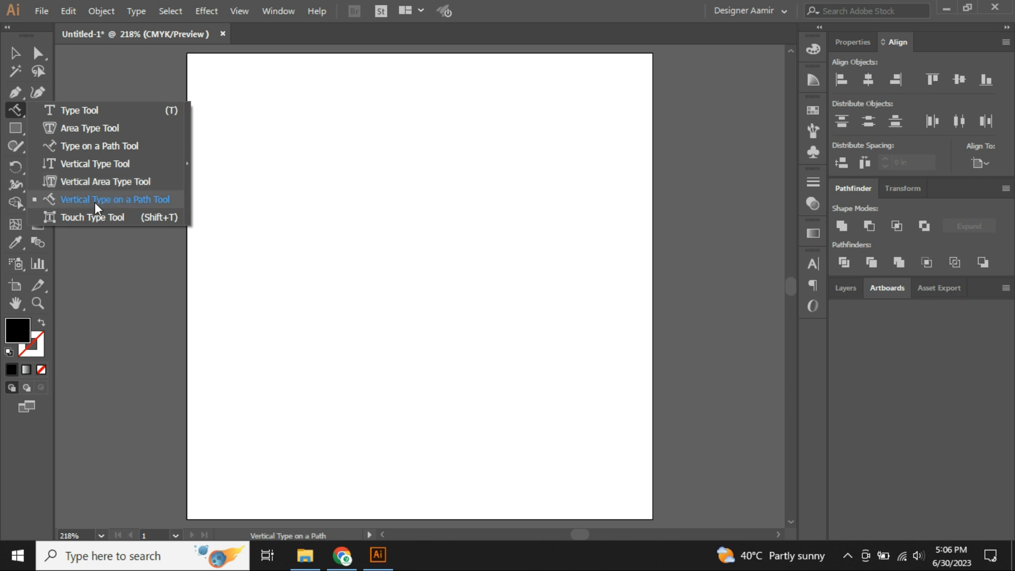
left_click(119, 200)
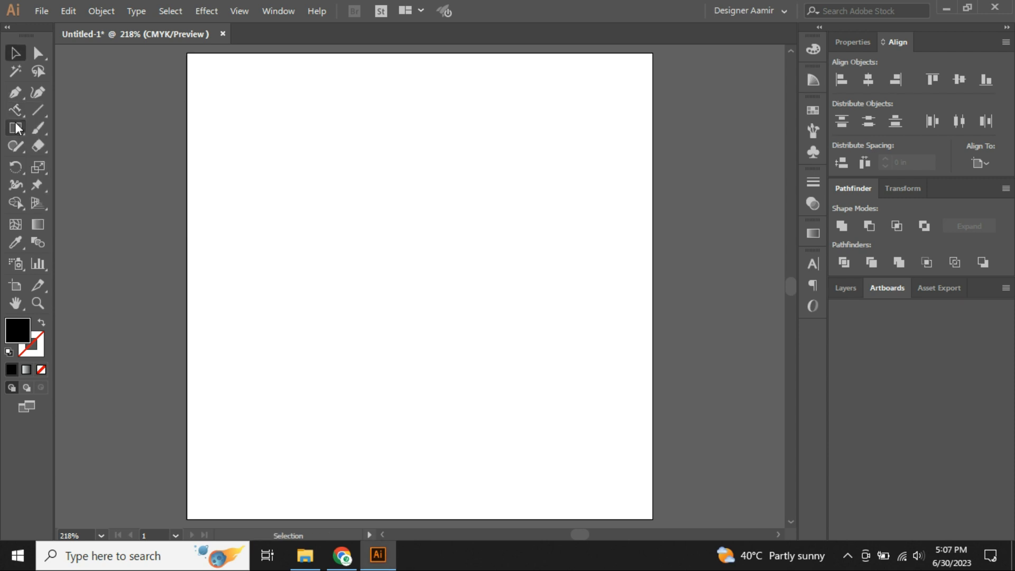
left_click(20, 109)
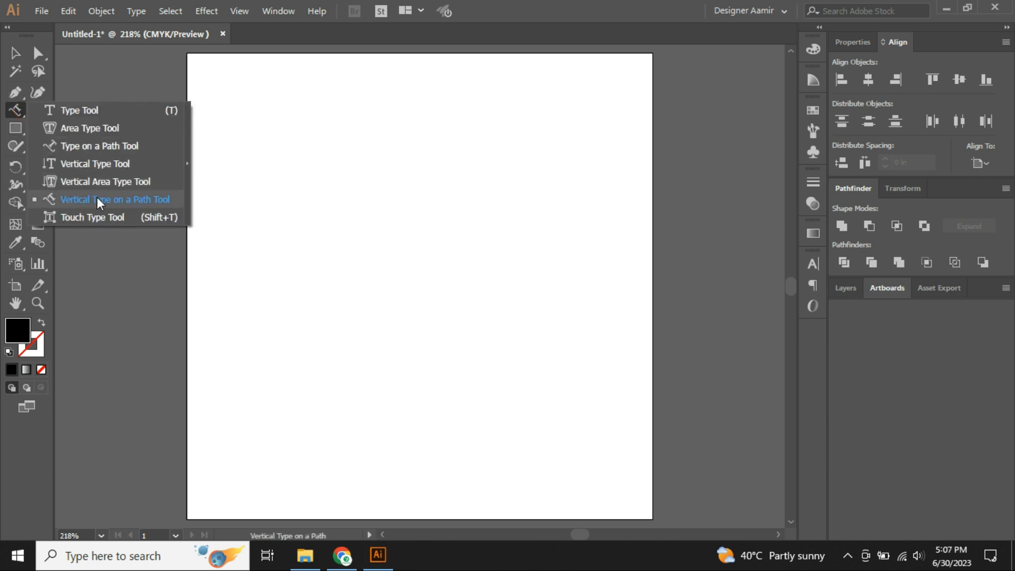
left_click(98, 199)
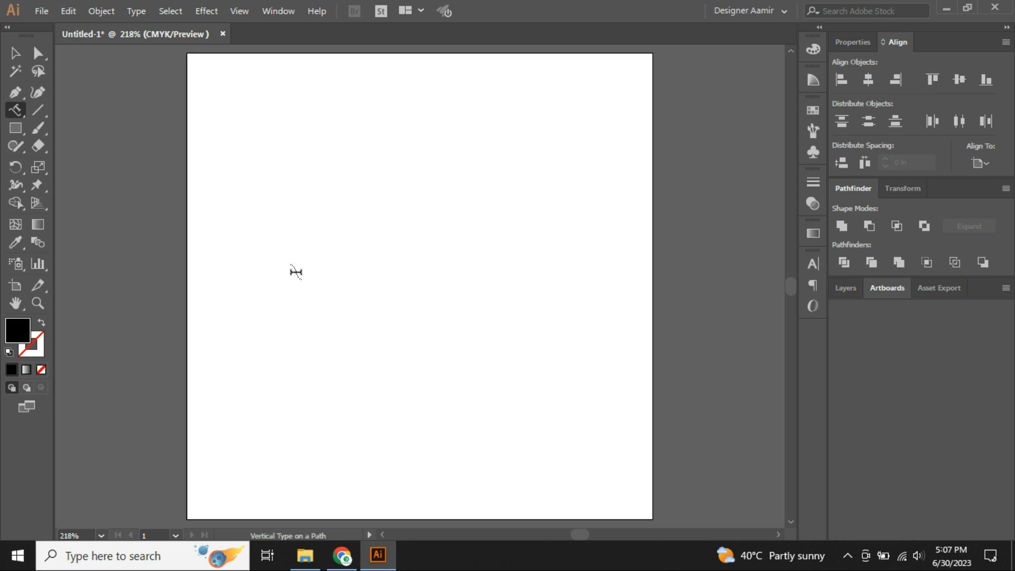
left_click(15, 93)
left_click(337, 142)
Finish the vertical line and give it a black stroke with no fill.
left_click(326, 379)
key("v")
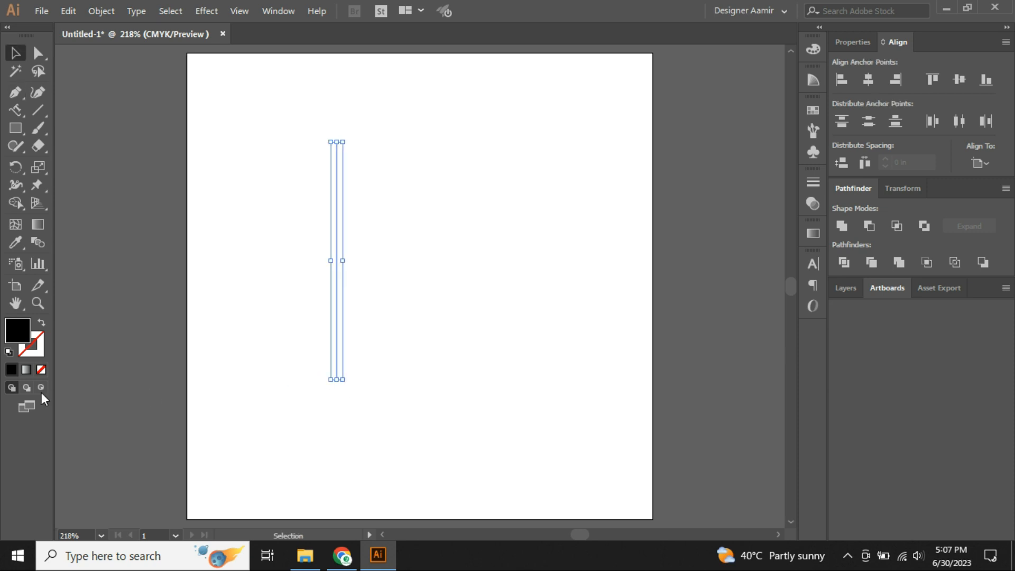
left_click(42, 323)
left_click_drag(290, 217, 435, 335)
left_click(435, 335)
Extend the line into a closed rectangle, move it, then undo back to the single line.
left_click(15, 93)
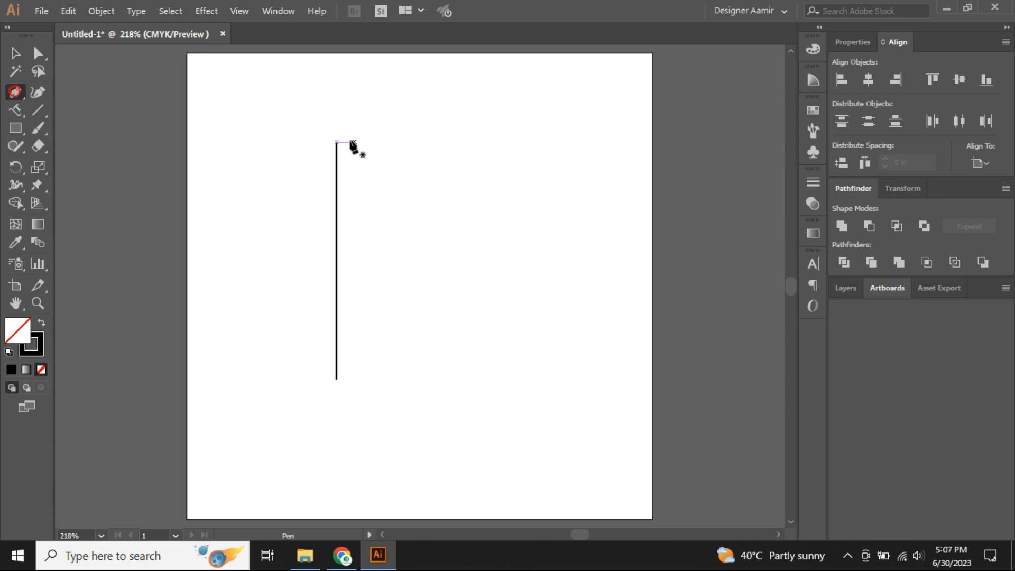
left_click(337, 142)
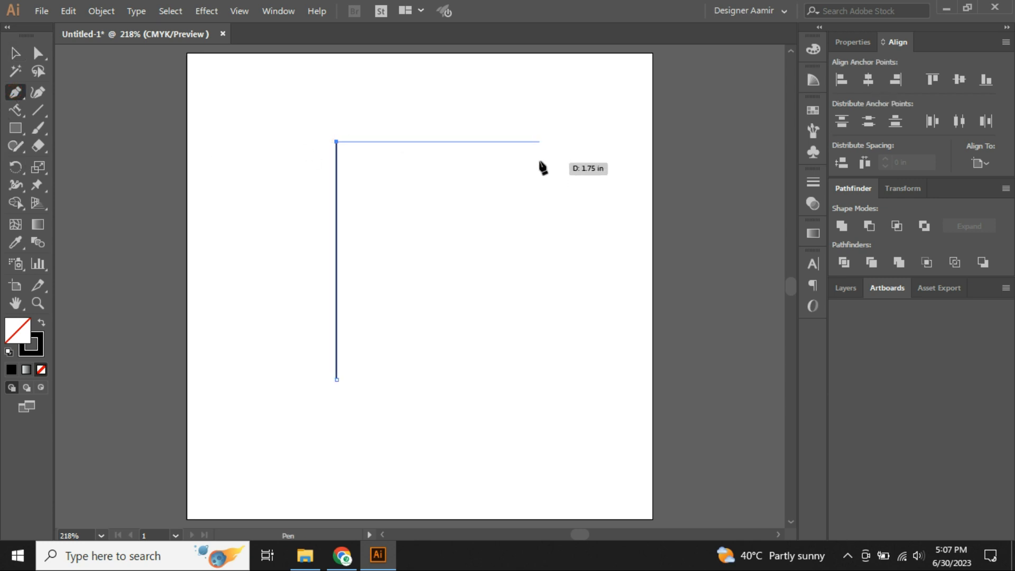
left_click(544, 142)
left_click(544, 382)
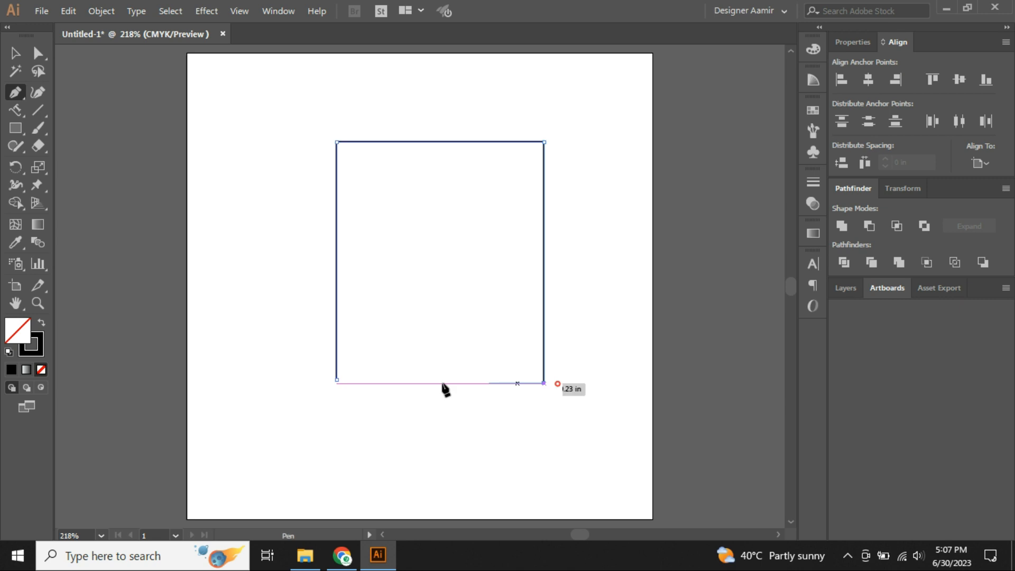
left_click(337, 380)
key("v")
left_click(263, 349)
left_click_drag(278, 279, 412, 473)
left_click_drag(371, 380, 328, 356)
key("ctrl+z")
left_click(275, 350)
key("ctrl+z")
key("ctrl+z")
key("ctrl+z")
Reselect the remaining vertical line on the artboard.
left_click(257, 301)
left_click_drag(254, 234, 439, 350)
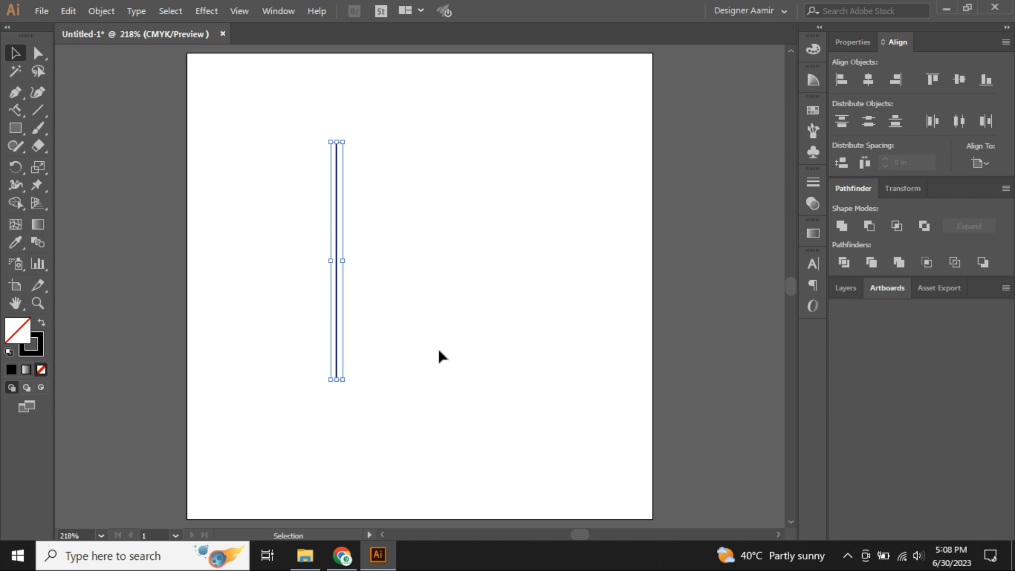
left_click(240, 302)
left_click_drag(263, 229, 405, 377)
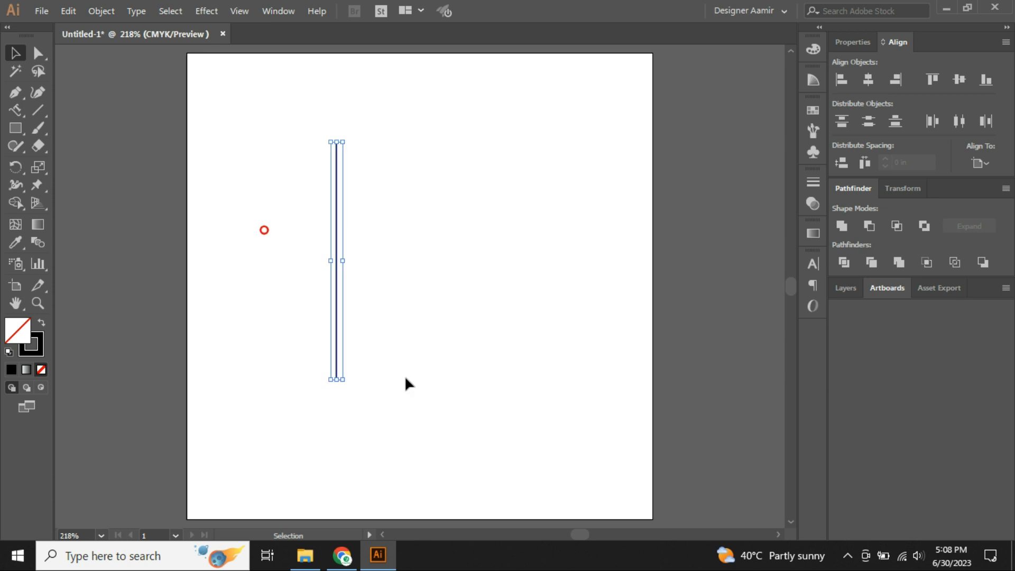
left_click(16, 111)
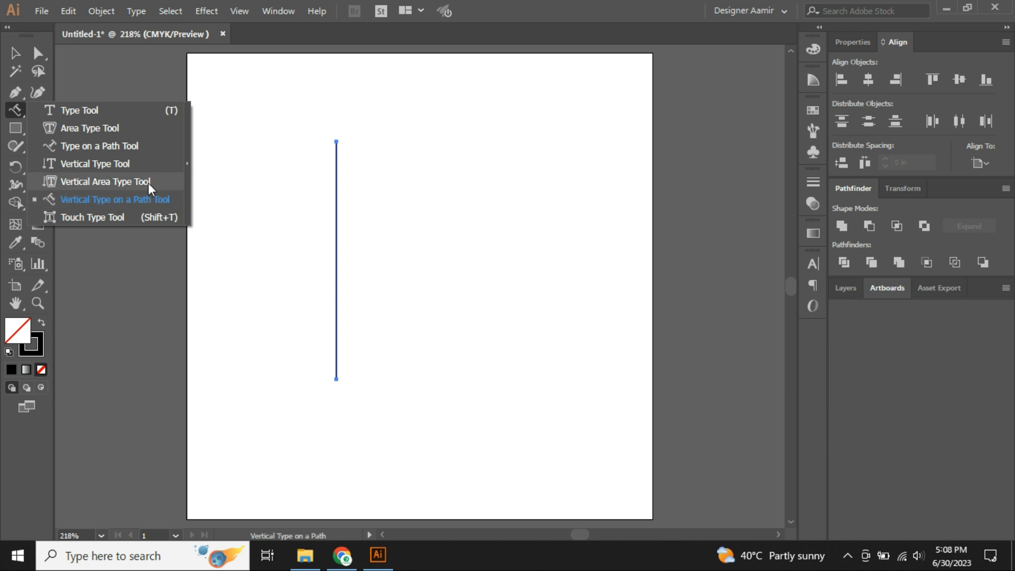
left_click(104, 200)
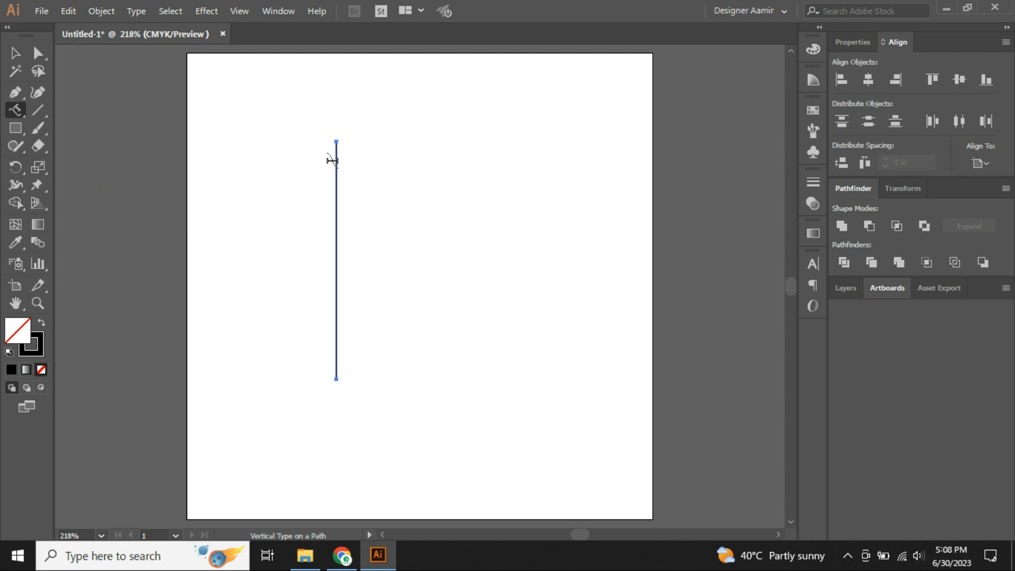
left_click(336, 161)
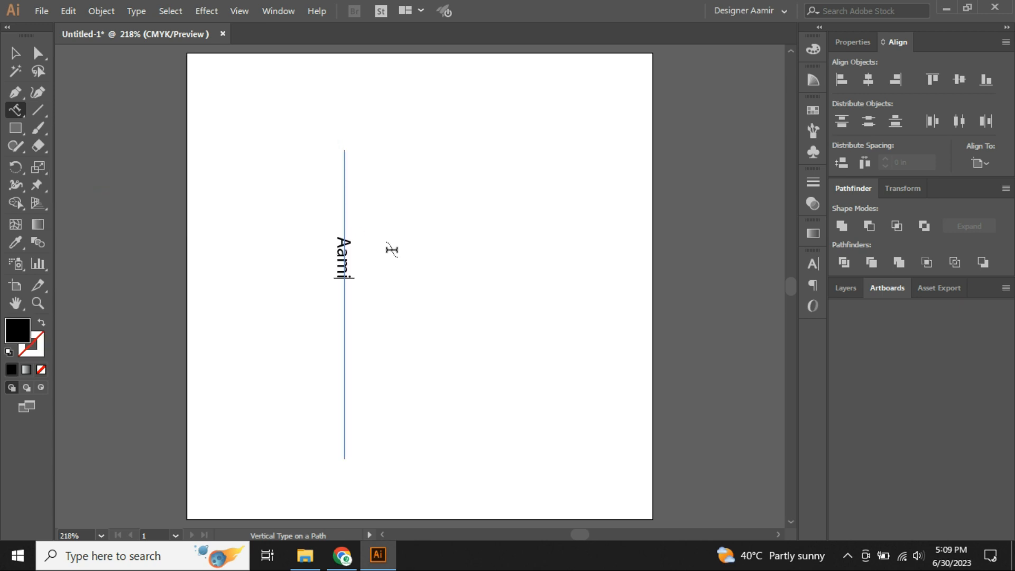
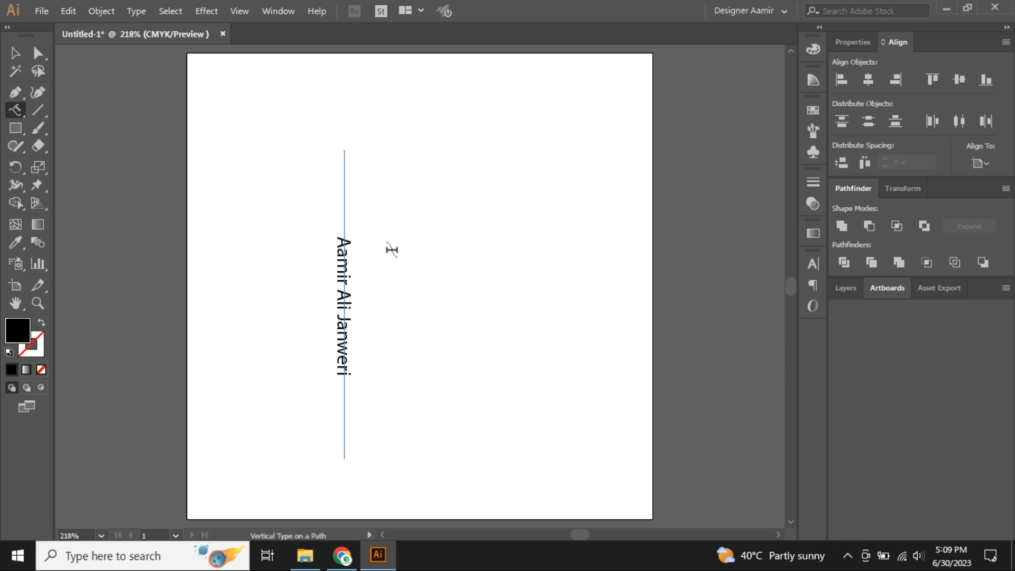
key("Escape")
key("Delete")
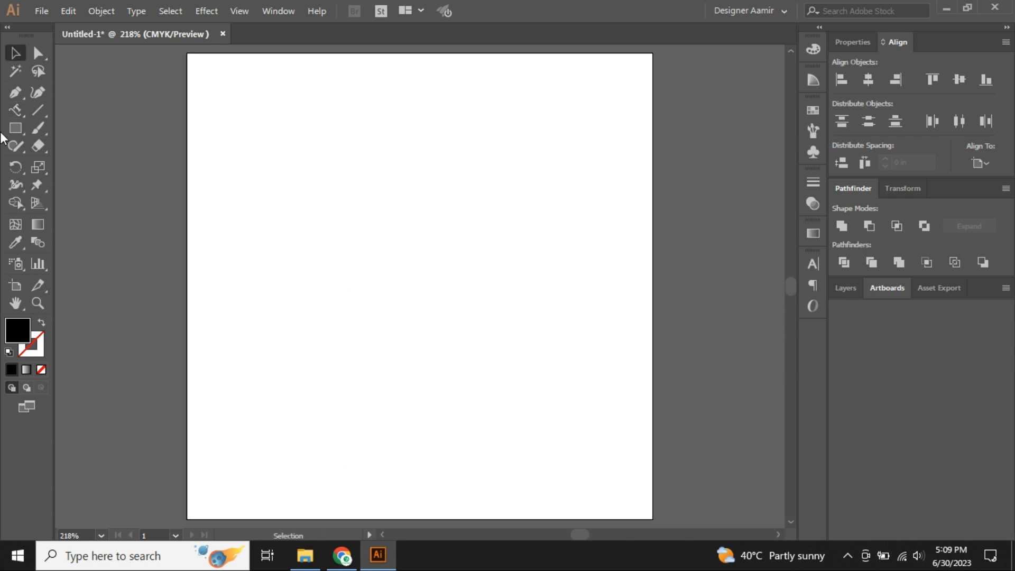
left_click(22, 115)
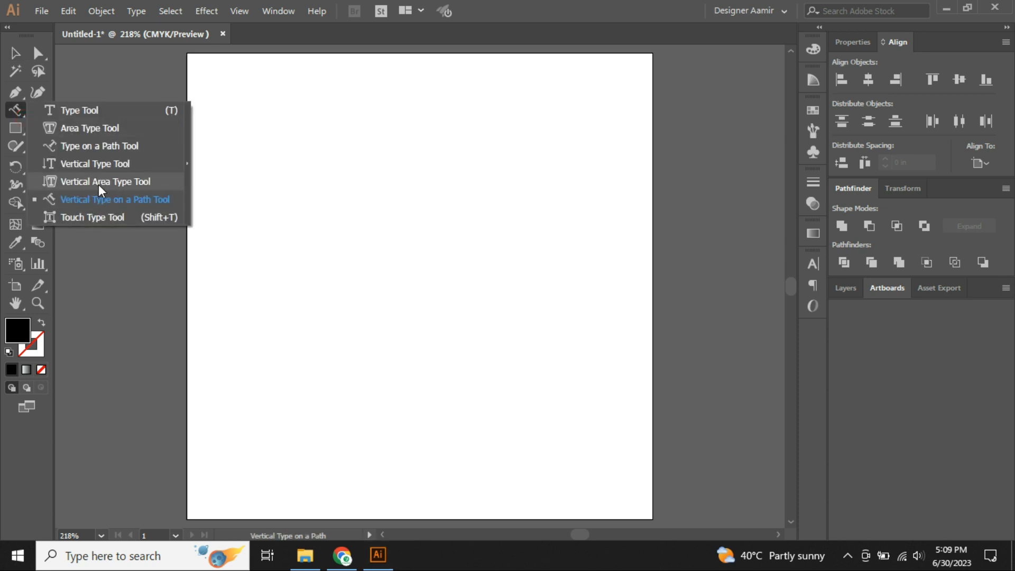
left_click(112, 202)
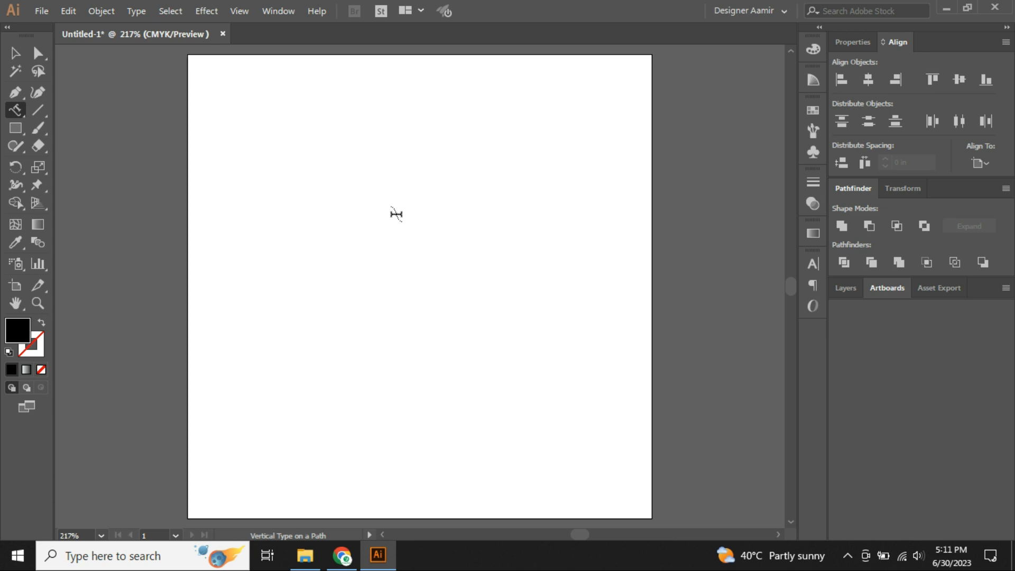
left_click(20, 113)
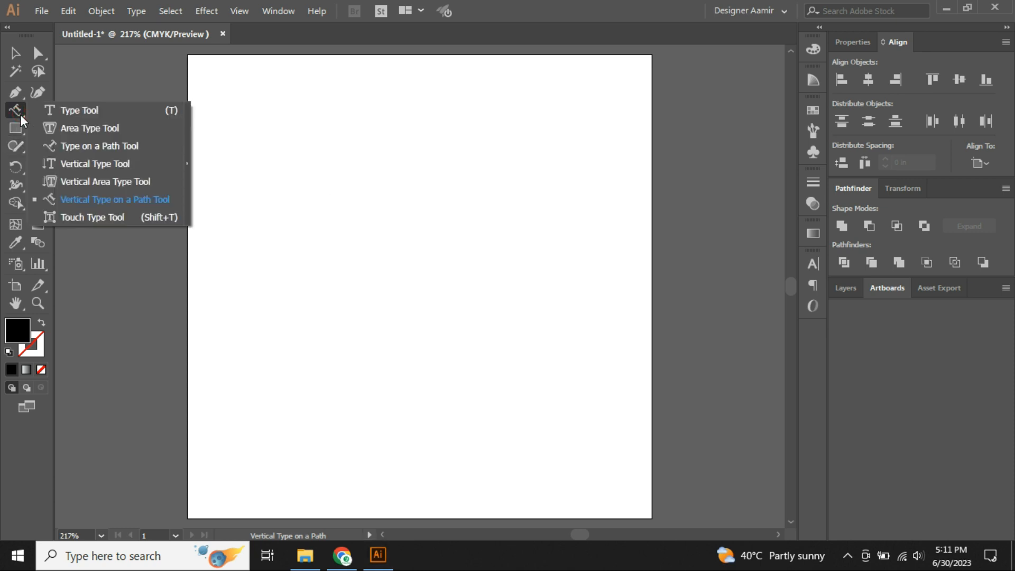
left_click(93, 217)
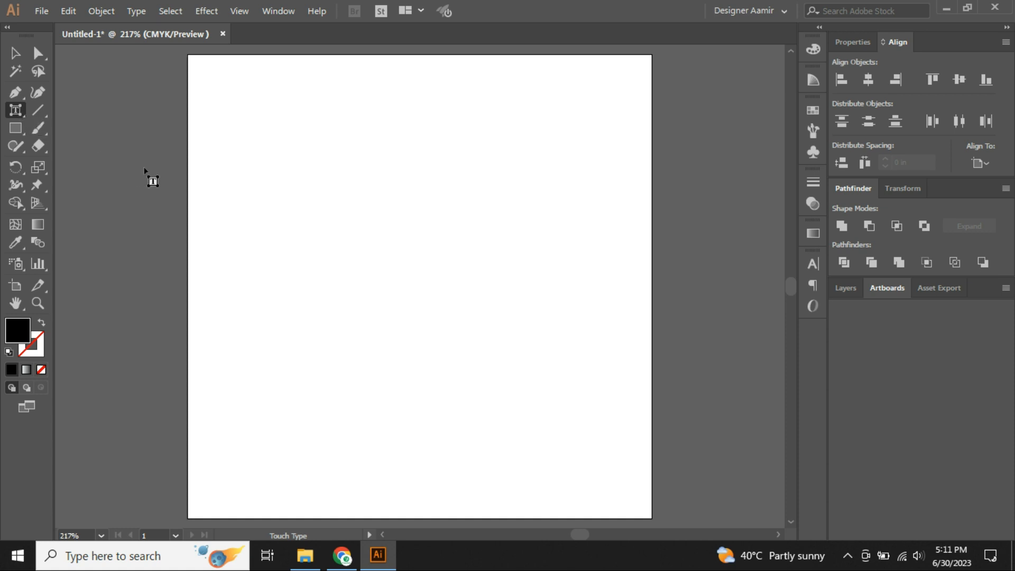
key("t")
left_click(328, 184)
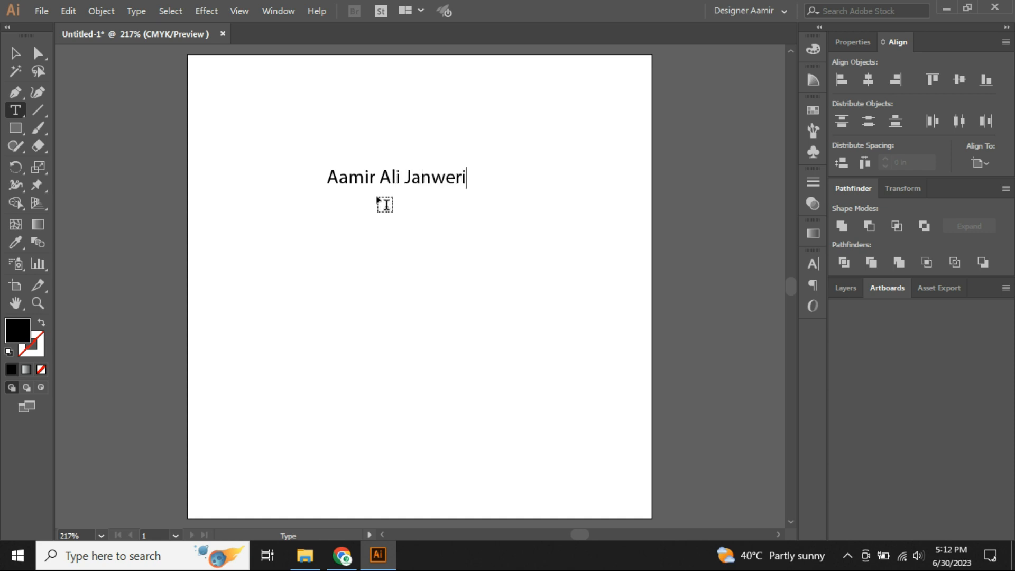
key("Escape")
scroll(388, 188, "up", 3)
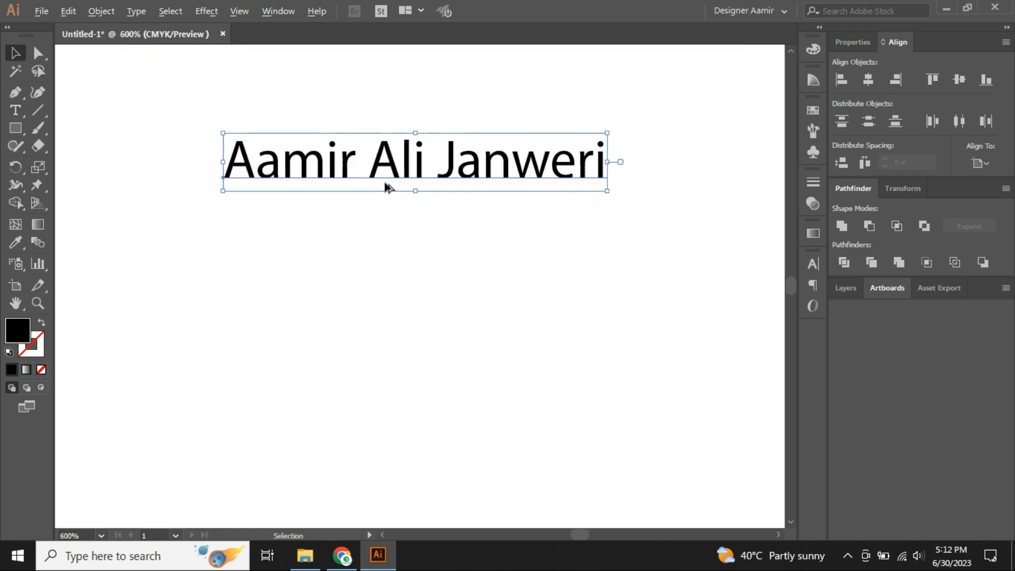
Centre the name text in view and switch to the Touch Type Tool.
left_click_drag(410, 166, 428, 264)
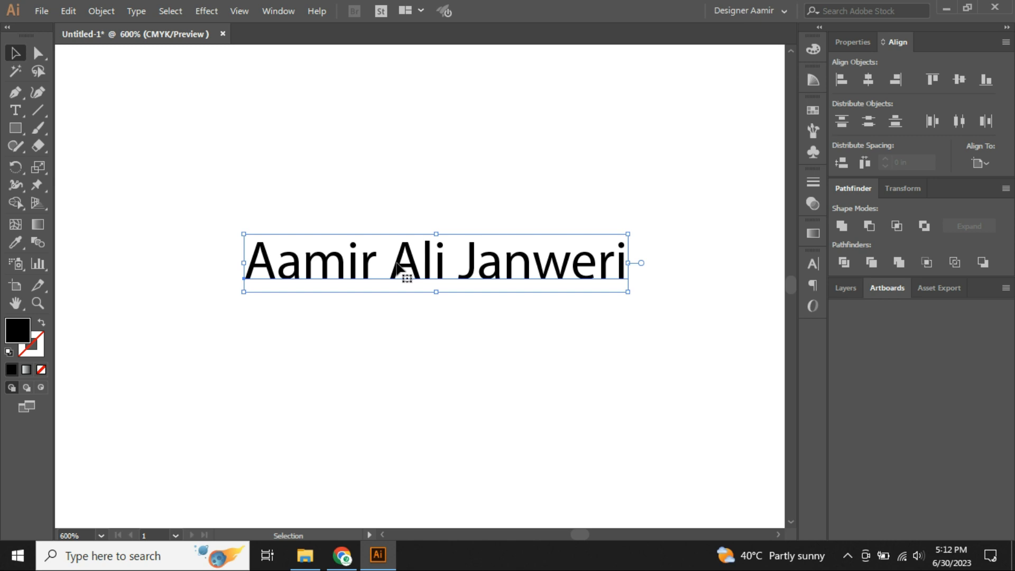
left_click(21, 112)
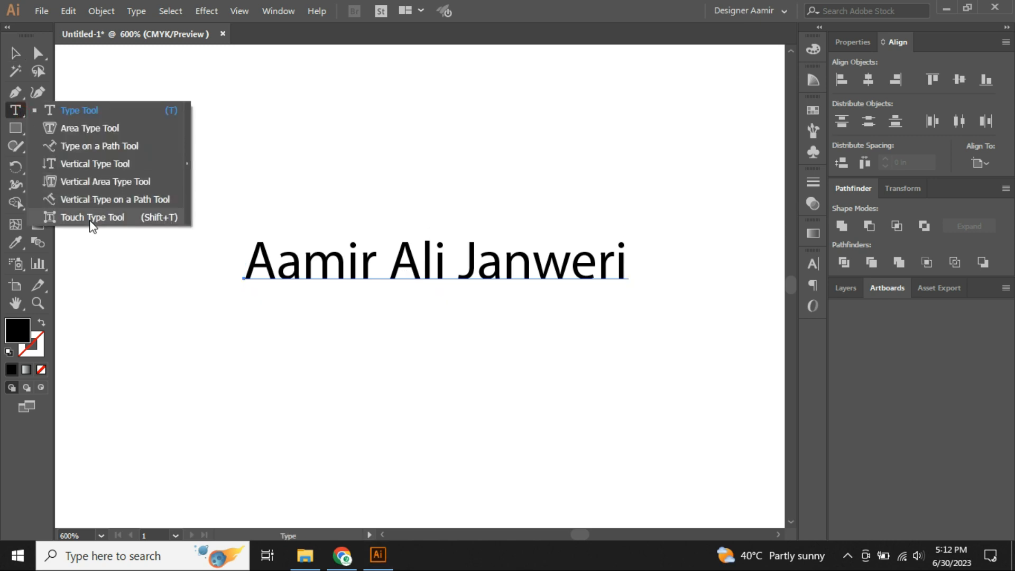
left_click(90, 217)
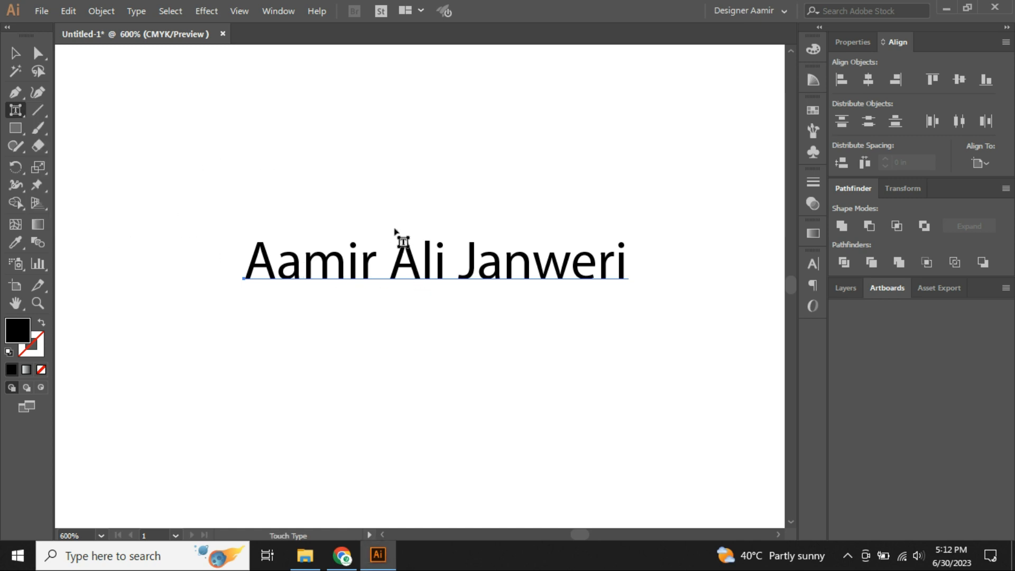
scroll(410, 244, "up", 1)
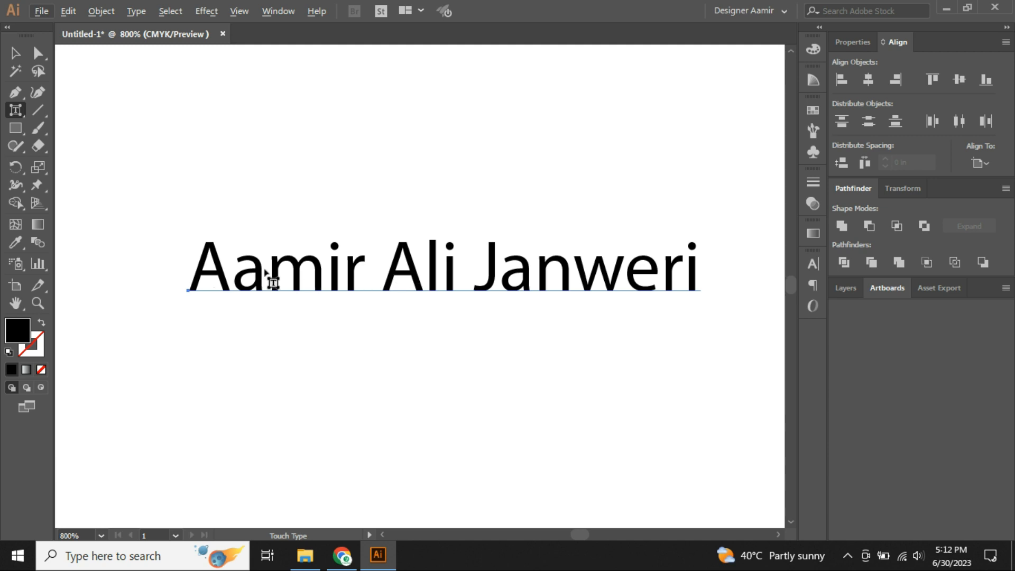
Select the first letter A and try stretching, scaling and moving it, undoing each attempt.
left_click(222, 276)
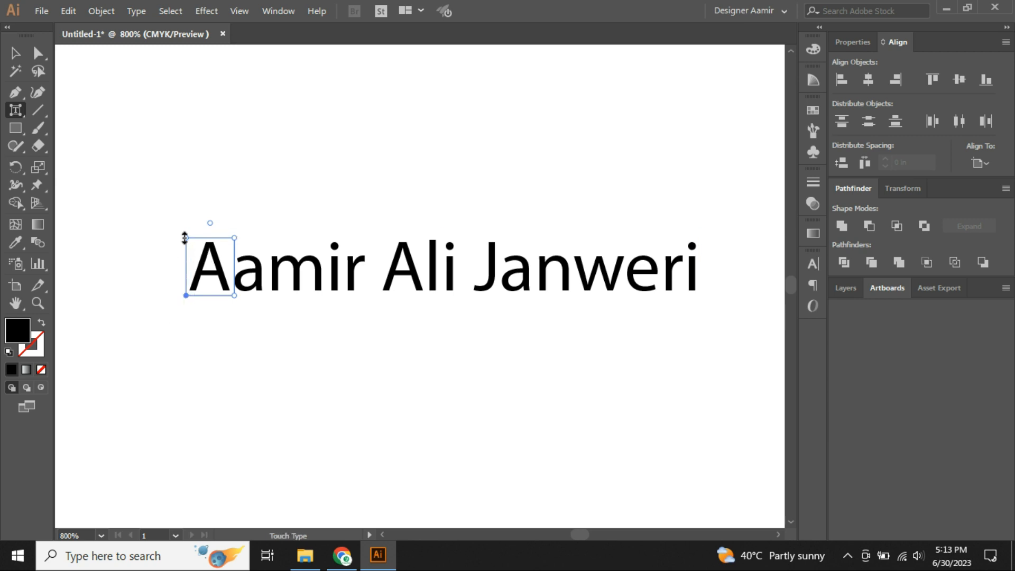
left_click_drag(184, 238, 179, 158)
key("ctrl+z")
left_click_drag(185, 294, 126, 363)
key("ctrl+z")
left_click_drag(234, 238, 351, 182)
key("ctrl+z")
left_click_drag(235, 297, 413, 343)
key("ctrl+z")
Tilt the A slightly, scale it to about 133%, and drop it below the name.
mouse_move(210, 221)
left_mouse_down()
mouse_move(221, 220)
mouse_move(157, 228)
mouse_move(175, 301)
mouse_move(271, 280)
mouse_move(154, 220)
mouse_move(310, 278)
mouse_move(192, 334)
mouse_move(154, 208)
mouse_move(219, 207)
mouse_move(207, 204)
left_mouse_up()
left_click_drag(237, 240, 327, 227)
left_click_drag(252, 296, 435, 297)
key("ctrl+z")
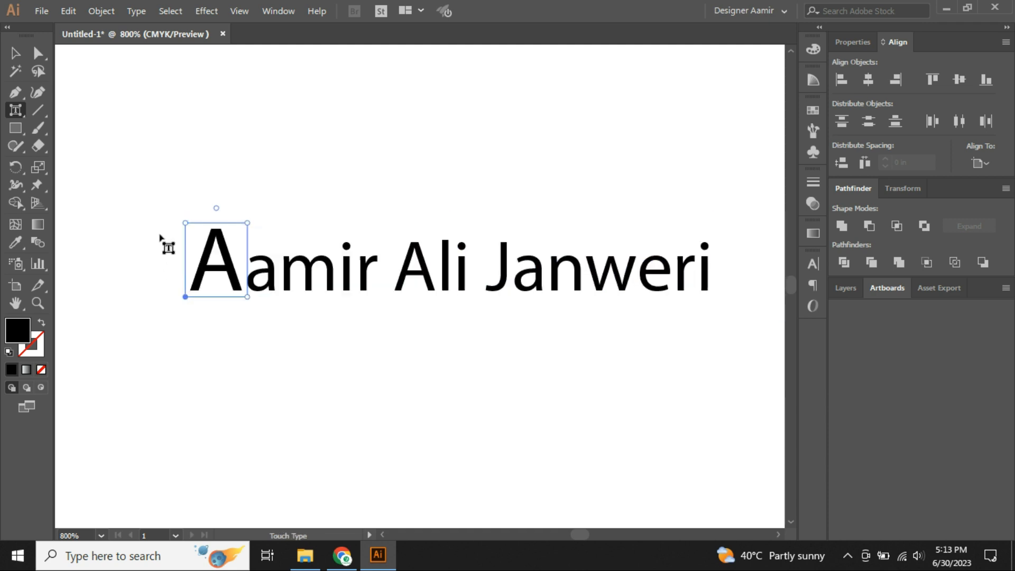
left_click_drag(185, 223, 185, 117)
key("ctrl+z")
left_click_drag(185, 295, 168, 418)
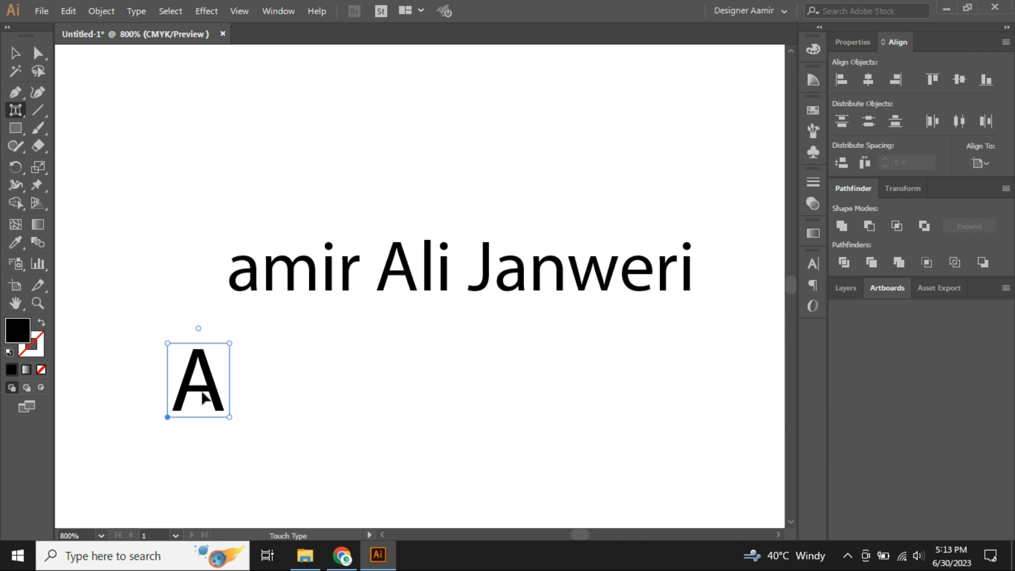
Reselect the name text object and return to the Touch Type Tool.
key("v")
left_click(161, 279)
left_click(286, 266)
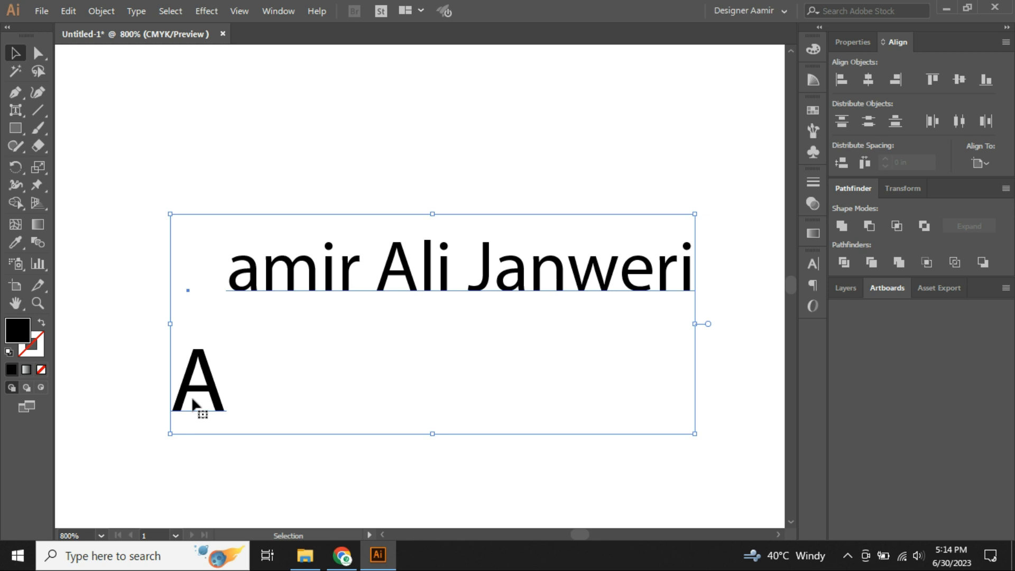
key("shift+t")
Move the enlarged A back to the front of the name, undoing a test rotation.
left_click(197, 353)
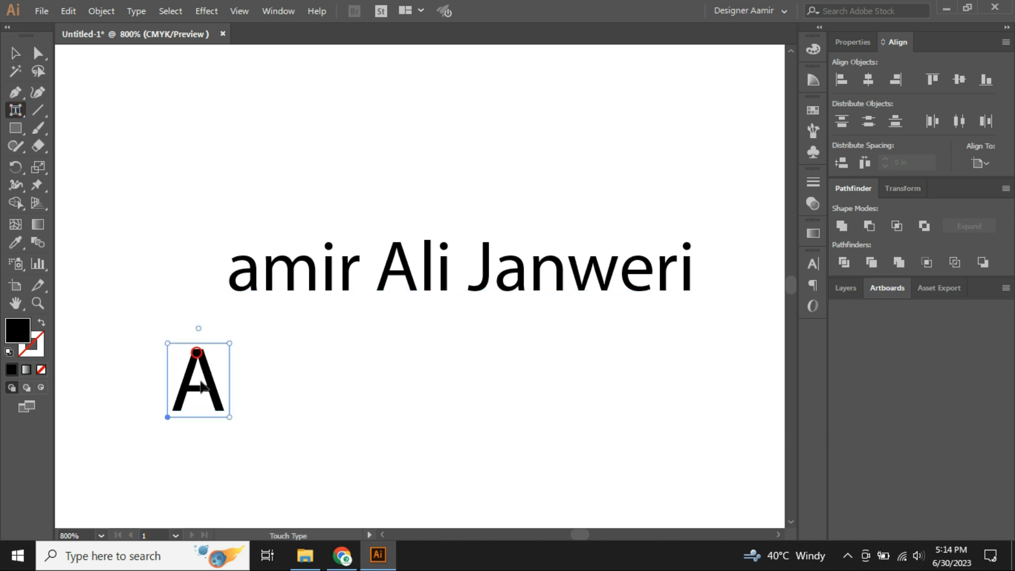
left_click_drag(165, 415, 154, 298)
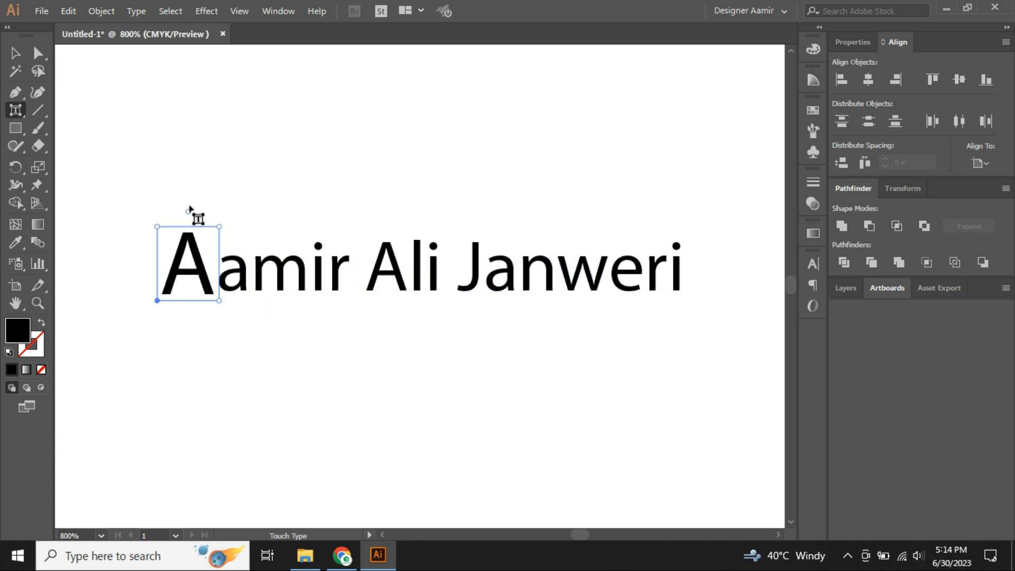
left_click_drag(189, 212, 239, 234)
key("ctrl+z")
left_click(245, 282)
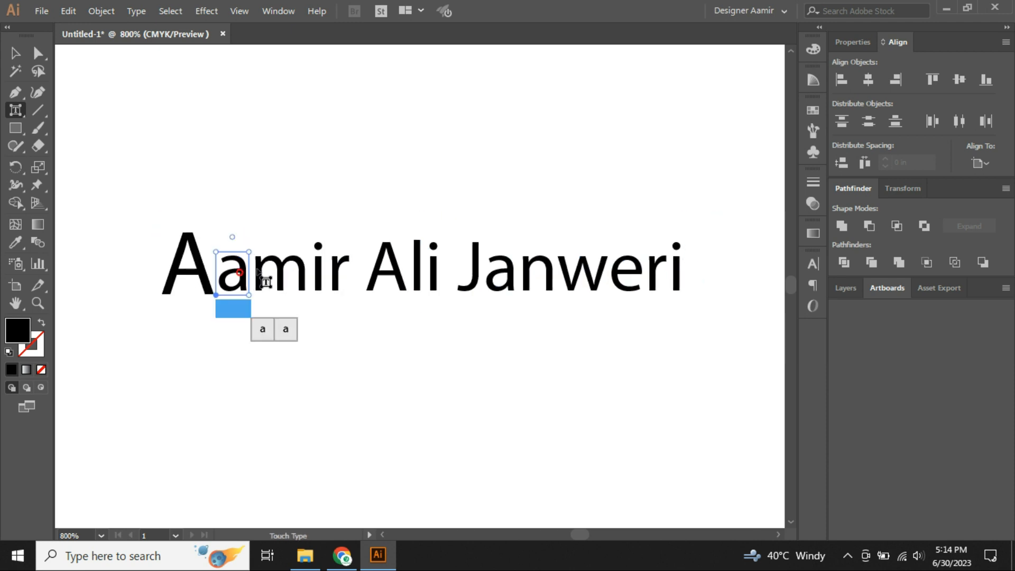
left_click(260, 261)
left_click(318, 270)
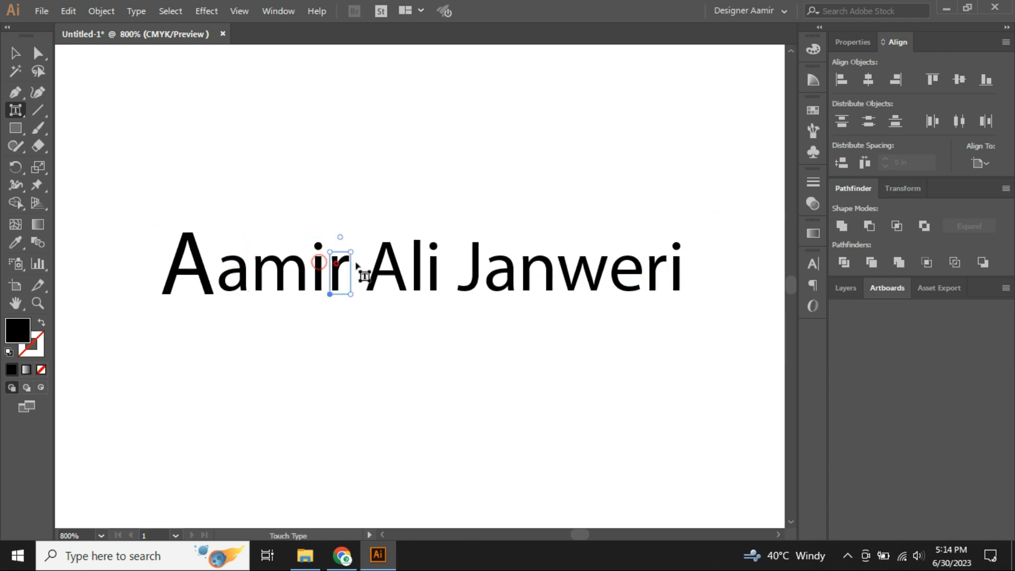
left_click(382, 265)
left_click(416, 268)
left_click(435, 268)
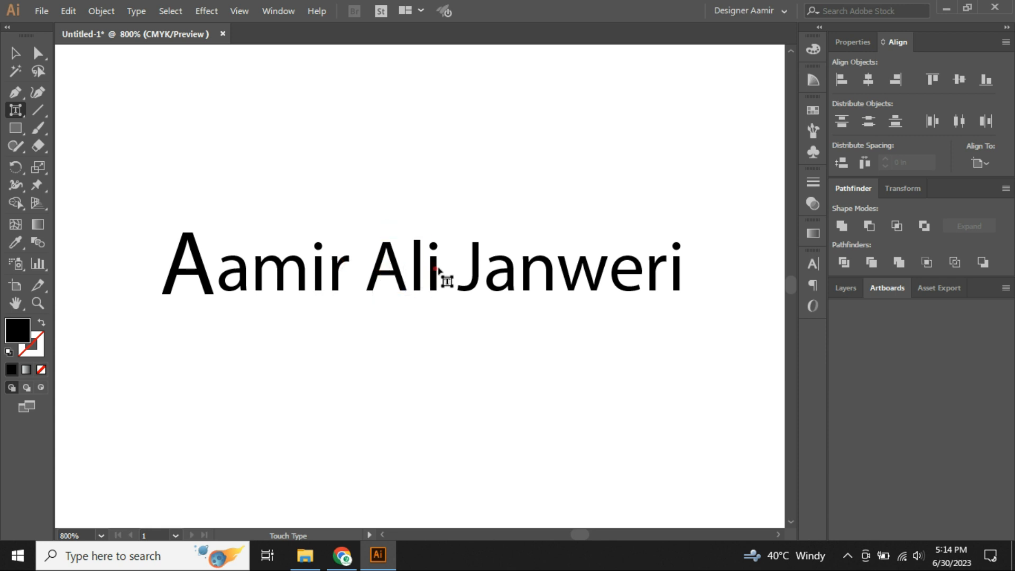
left_click(475, 271)
left_click(510, 273)
left_click(535, 272)
left_click(582, 273)
left_click(627, 273)
left_click(679, 273)
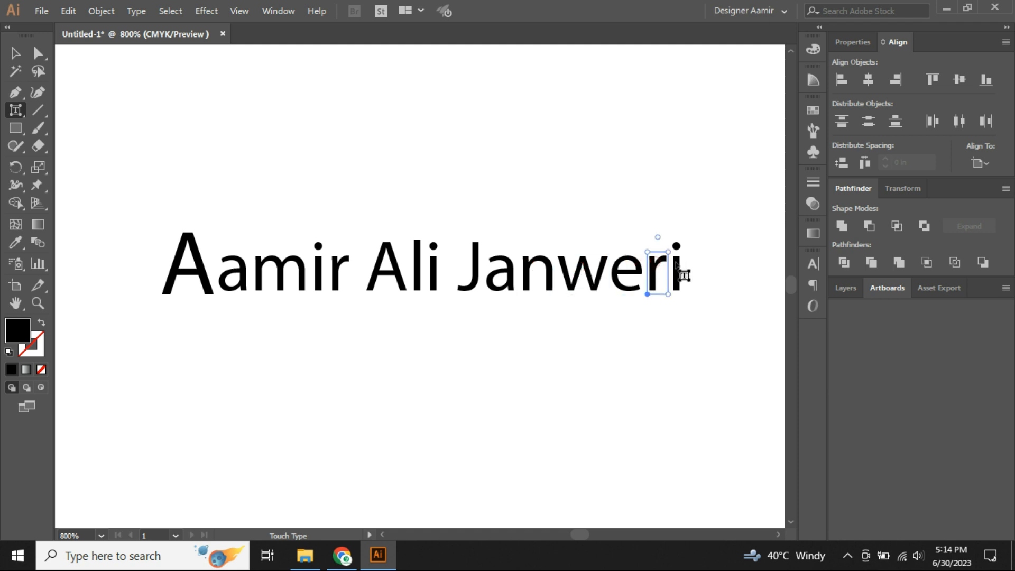
left_click(580, 269)
left_click(535, 270)
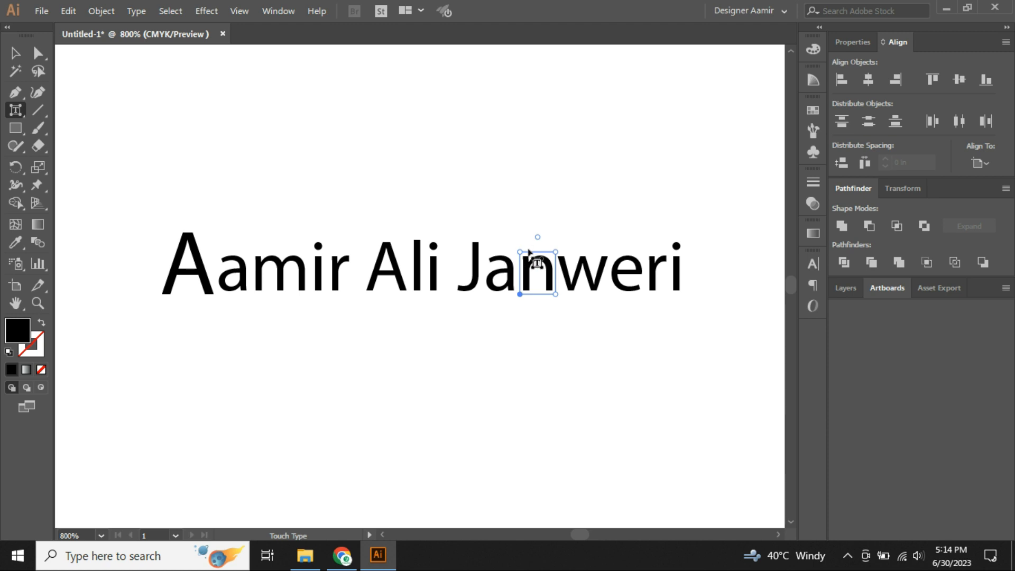
left_click_drag(519, 293, 519, 332)
key("ctrl+z")
left_click_drag(555, 294, 634, 294)
key("ctrl+z")
left_click_drag(554, 253, 602, 238)
key("ctrl+z")
left_click_drag(536, 233, 525, 190)
key("ctrl+z")
key("ctrl+z")
key("ctrl+z")
key("ctrl+z")
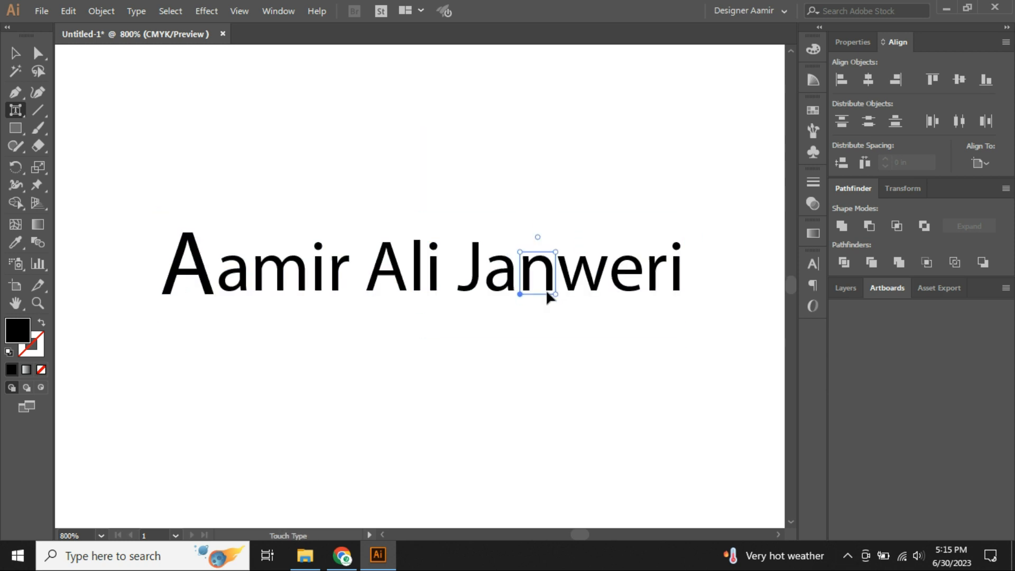
left_click_drag(556, 295, 654, 285)
key("ctrl+z")
left_click_drag(555, 252, 594, 226)
mouse_move(538, 234)
left_mouse_down()
mouse_move(585, 259)
mouse_move(527, 241)
left_mouse_up()
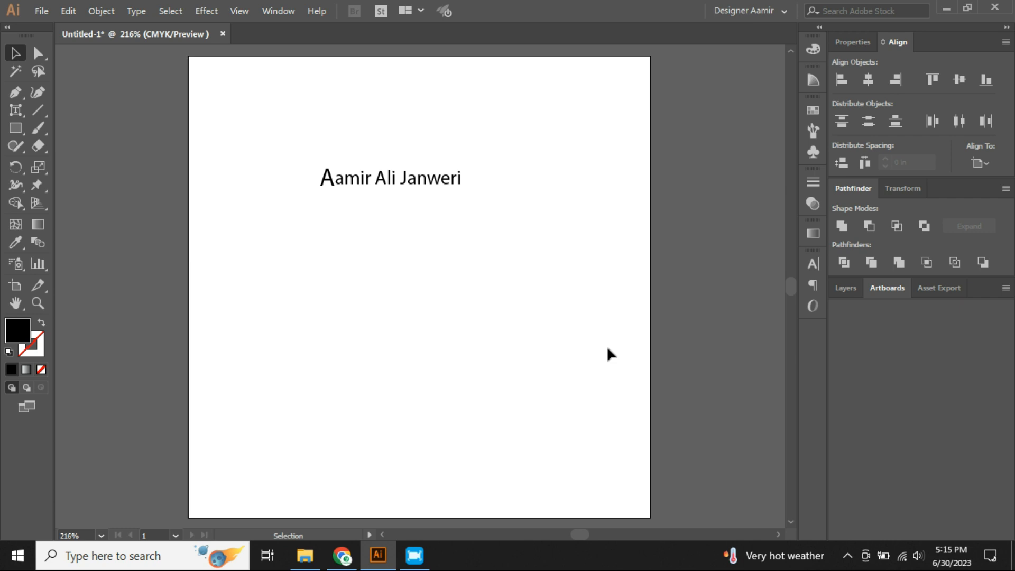
left_click_drag(285, 143, 505, 275)
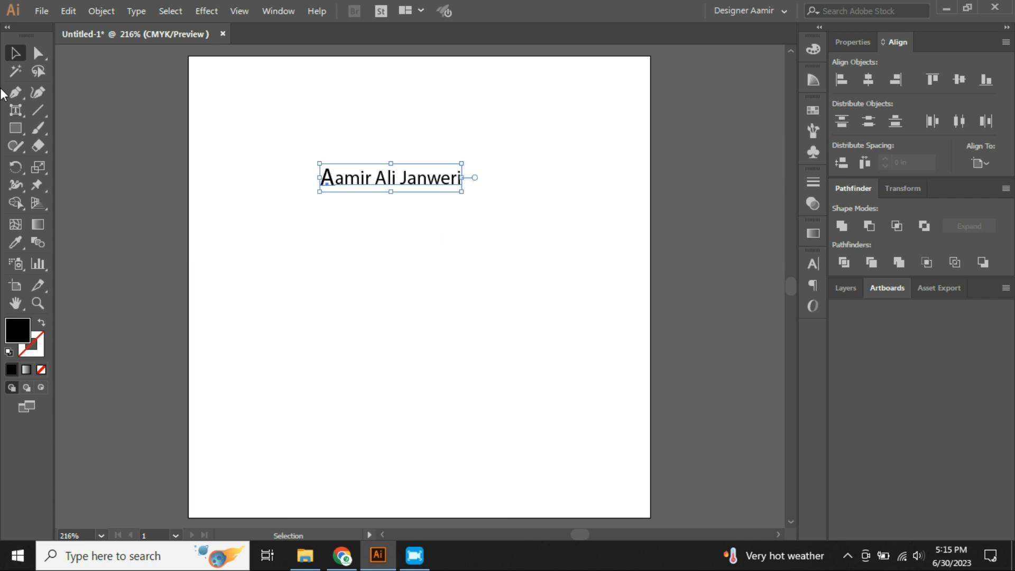
left_click(26, 113)
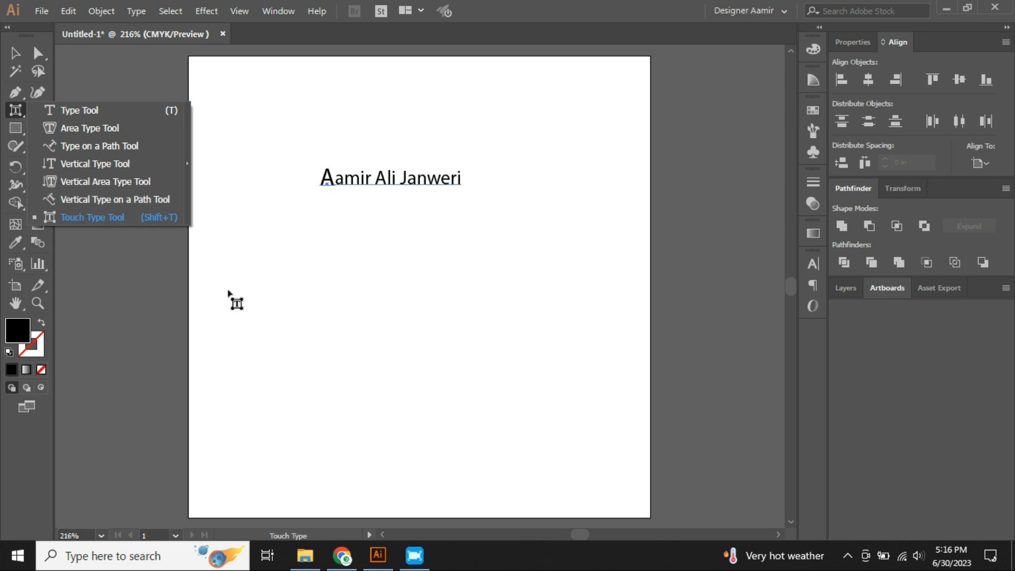
left_click(16, 52)
left_click(332, 259)
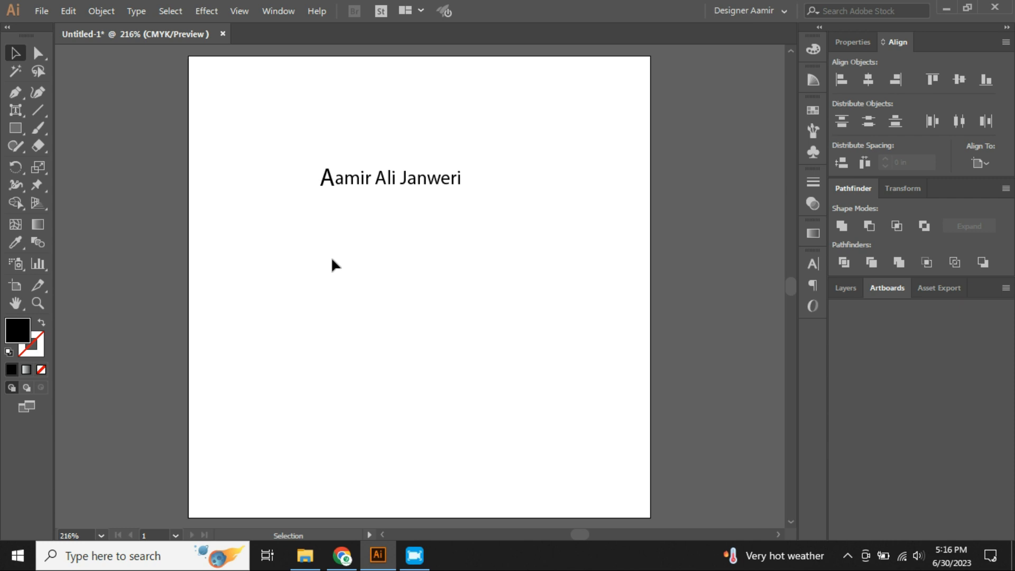
left_click_drag(258, 129, 522, 262)
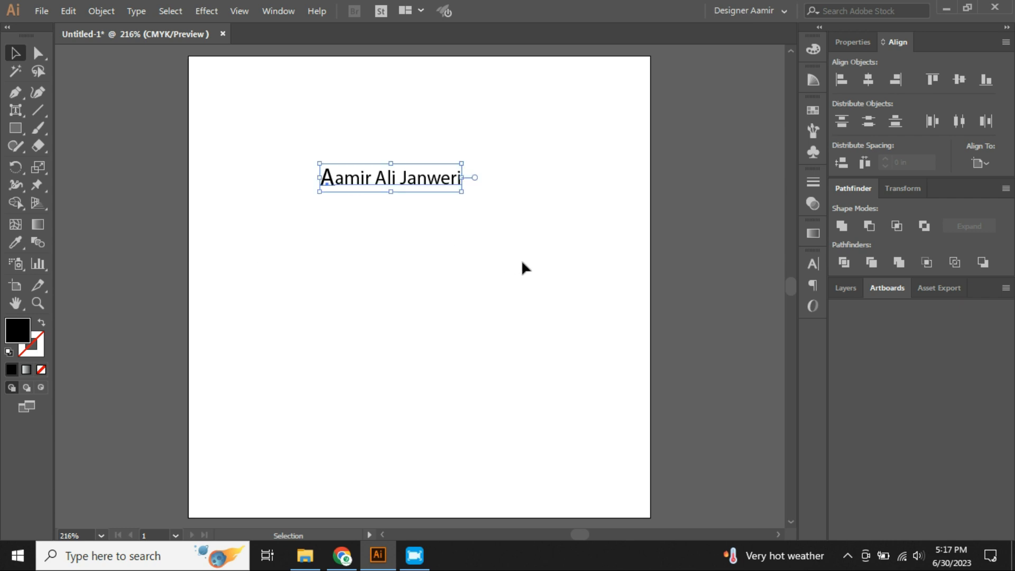